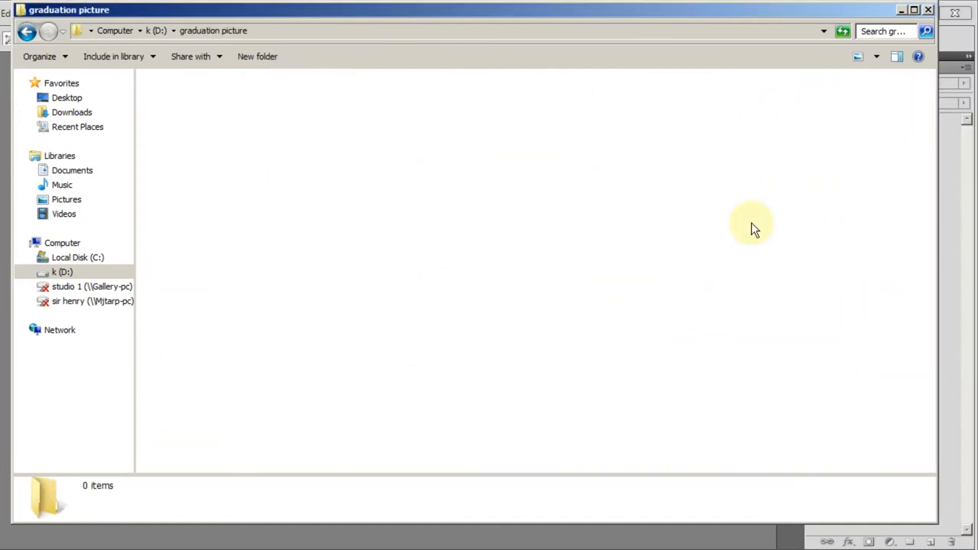
# Step: Switch to Photoshop and draw an 8 x 10 in crop frame at 300 pixels/inch around the boy, from above the cap to the medal
pyautogui.moveTo(602, 408); pyautogui.dragTo(389, 308)
pyautogui.hotkey('alt', 'Tab')
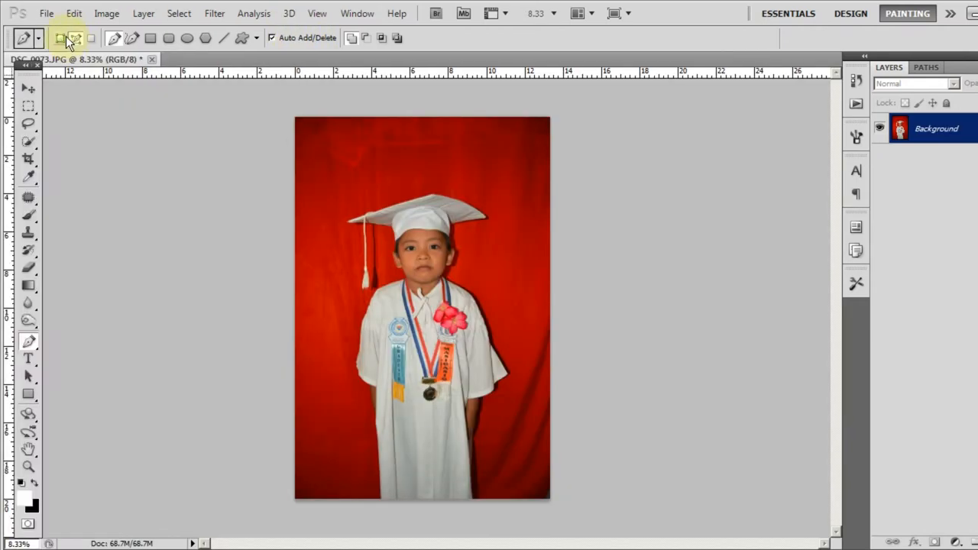
pyautogui.press('c')
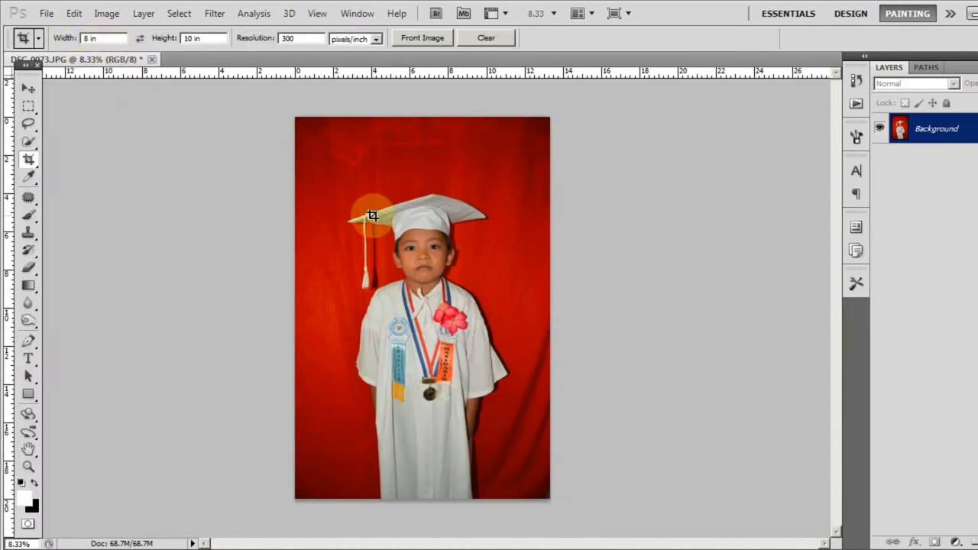
pyautogui.moveTo(325, 178); pyautogui.dragTo(508, 400)
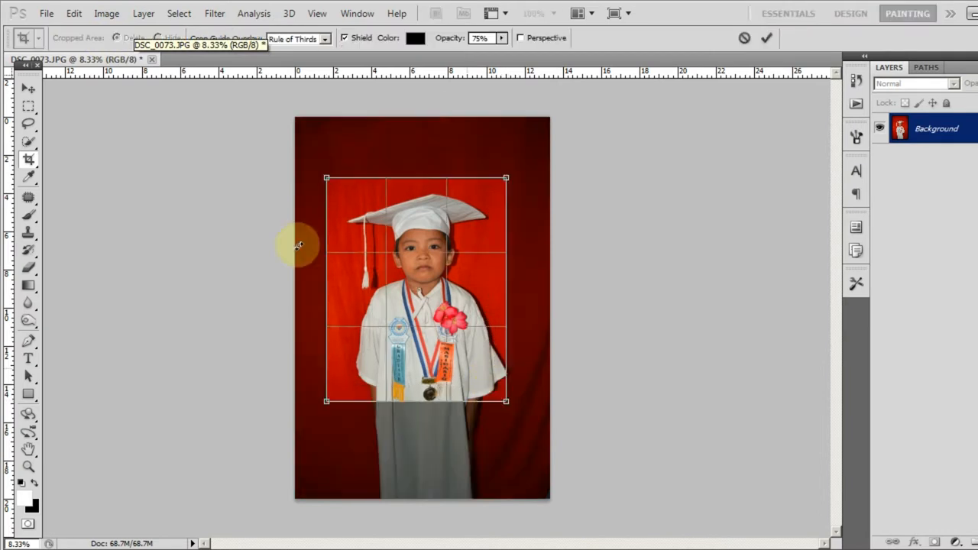
# Step: Nudge the crop frame slightly right and up to centre the boy, and apply the crop
pyautogui.press('Right')
pyautogui.press('Right')
pyautogui.press('Right')
pyautogui.press('Right')
pyautogui.press('Right')
pyautogui.press('Right')
pyautogui.press('Right')
pyautogui.press('Right')
pyautogui.press('Up')
pyautogui.press('Up')
pyautogui.press('Right')
pyautogui.press('Right')
pyautogui.press('Right')
pyautogui.press('Right')
pyautogui.press('Up')
pyautogui.press('Up')
pyautogui.press('Down')
pyautogui.press('Right')
pyautogui.press('Right')
pyautogui.press('Left')
pyautogui.press('Left')
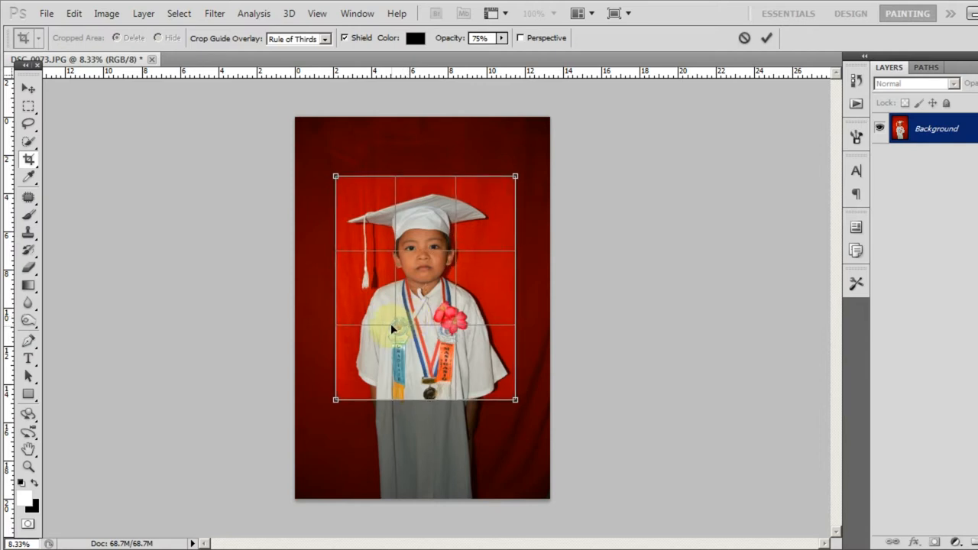
pyautogui.press('Return')
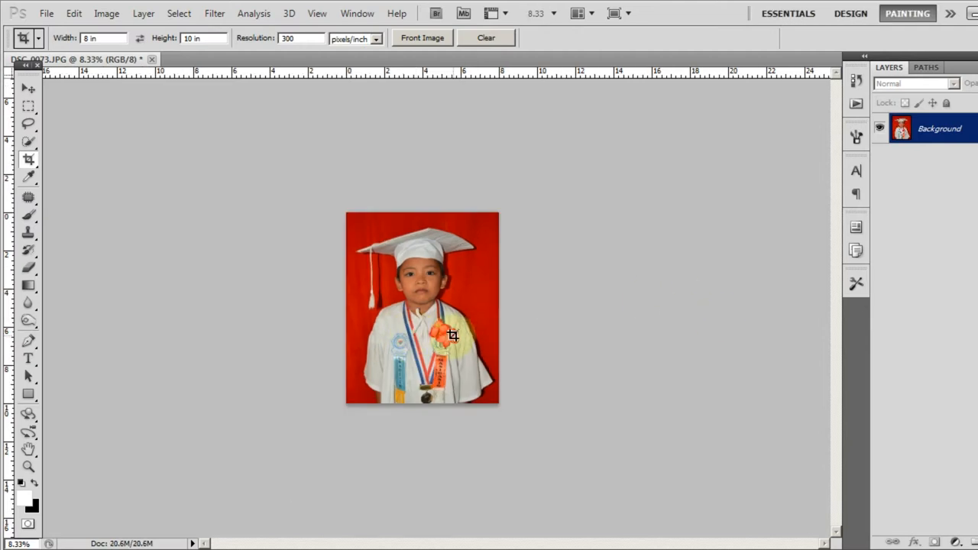
# Step: Start a Pen tool path at the hem of the gown's right-hand sleeve and trace the hem to the sleeve's outer corner
pyautogui.scroll(2, 470, 307)
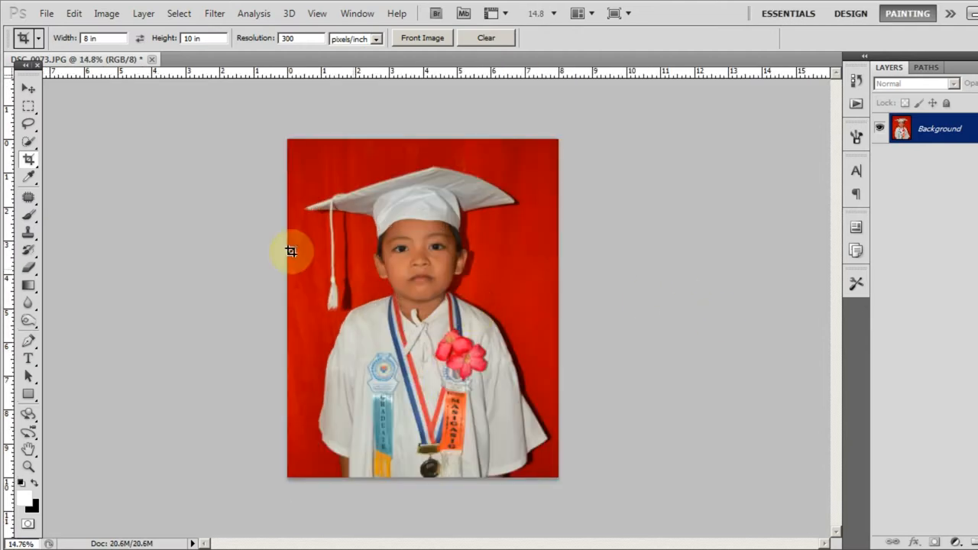
pyautogui.scroll(2, 401, 416)
pyautogui.press('p')
pyautogui.scroll(4, 503, 483)
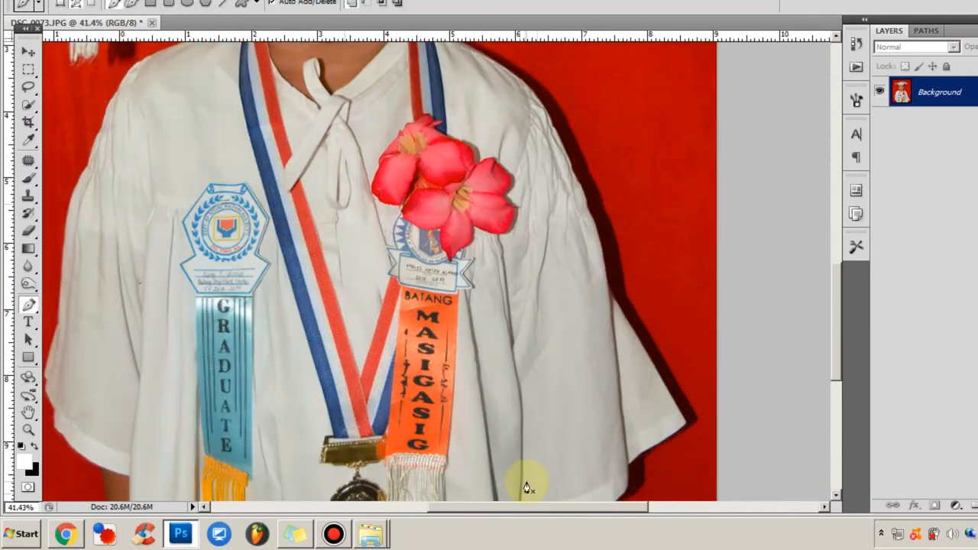
pyautogui.moveTo(524, 476); pyautogui.dragTo(464, 264)
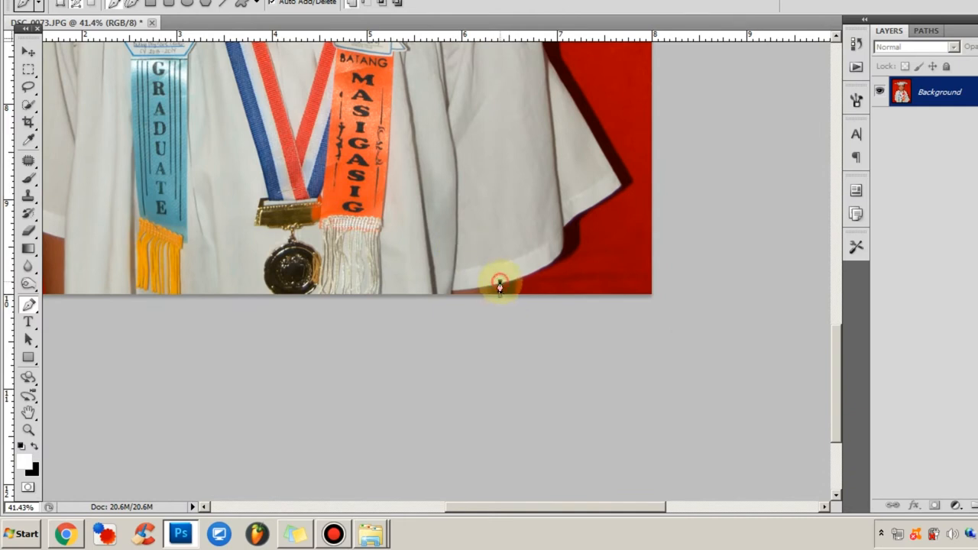
pyautogui.click(500, 284)
pyautogui.click(563, 228)
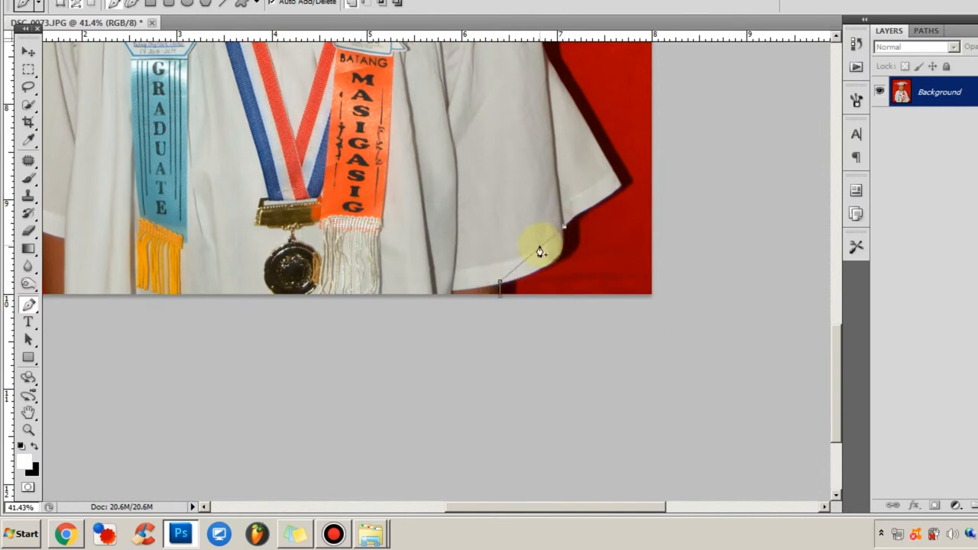
pyautogui.moveTo(540, 252); pyautogui.dragTo(551, 261)
pyautogui.click(622, 188)
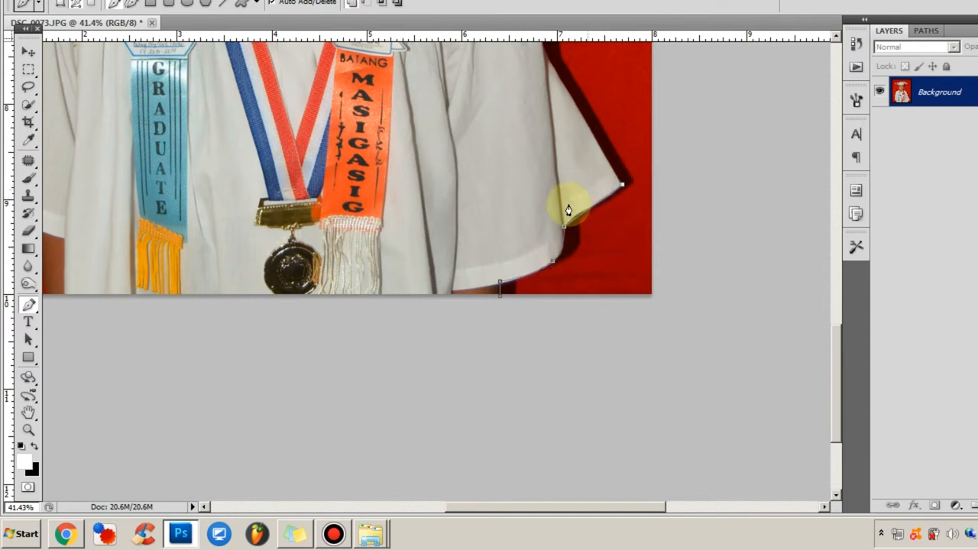
# Step: Continue the path up the right-hand sleeve and over the shoulder to the ribbon at the collar, curving it to the gown's edge
pyautogui.scroll(5, 616, 192)
pyautogui.scroll(2, 546, 244)
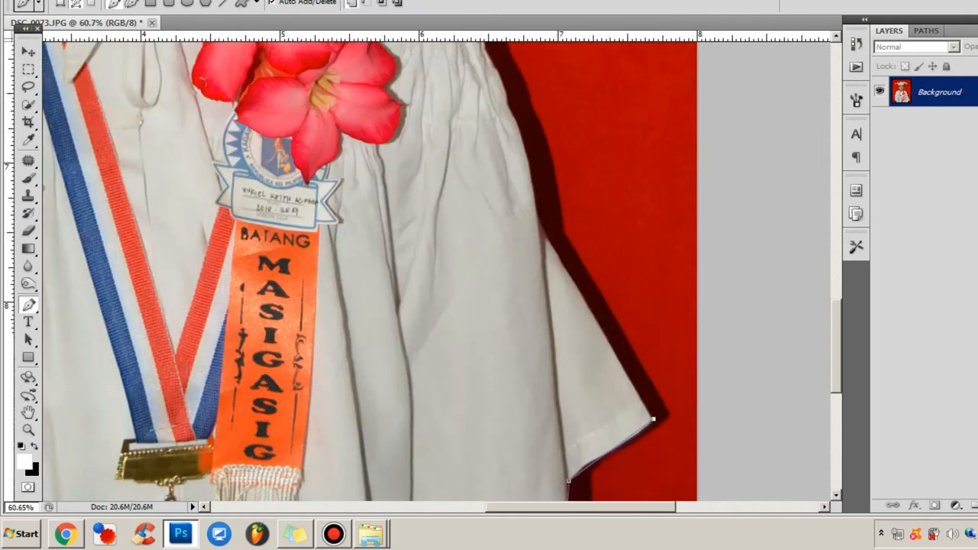
pyautogui.scroll(1, 520, 191)
pyautogui.scroll(4, 371, 100)
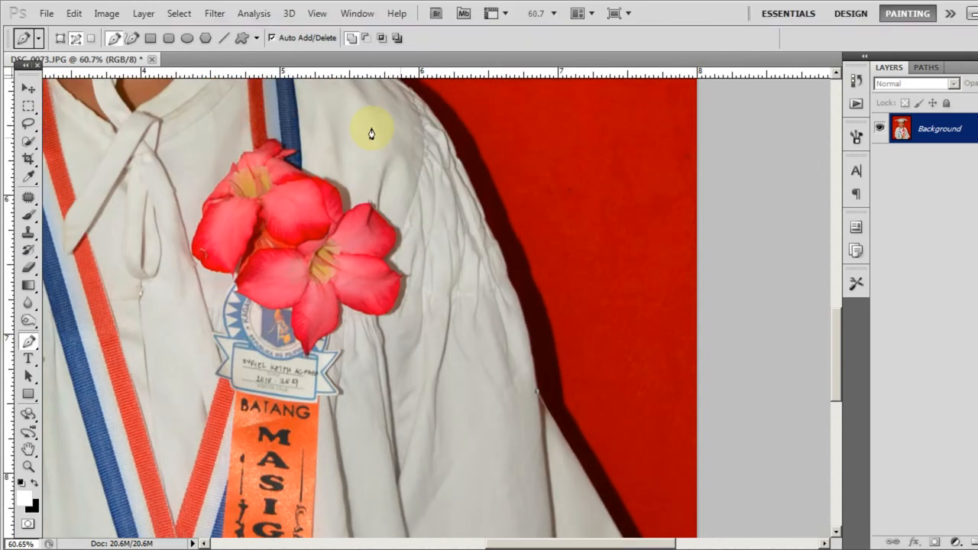
pyautogui.click(361, 126)
pyautogui.moveTo(432, 269); pyautogui.dragTo(459, 233)
pyautogui.scroll(3, 290, 199)
pyautogui.click(273, 191)
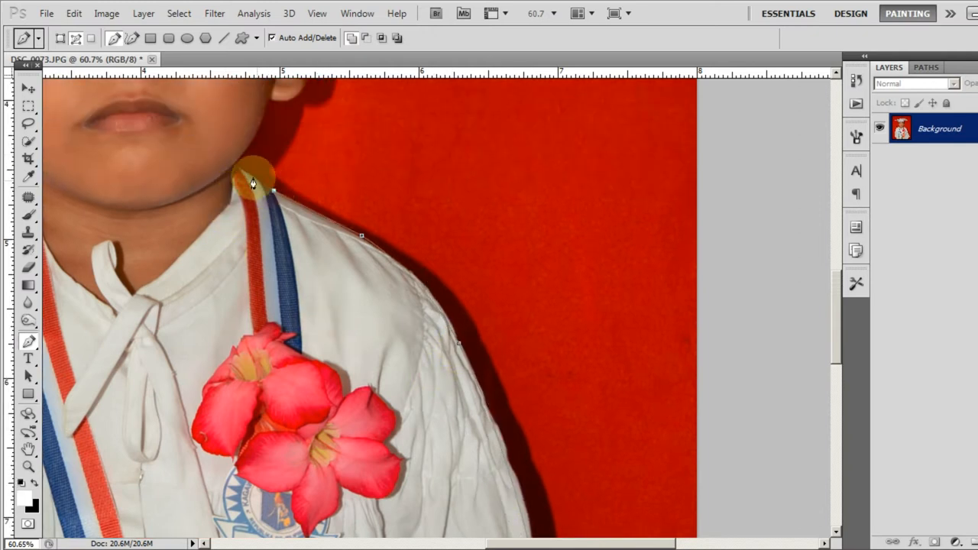
# Step: Trace the path across the medal ribbon at the neck and along the curved jawline to the earlobe
pyautogui.scroll(3, 309, 156)
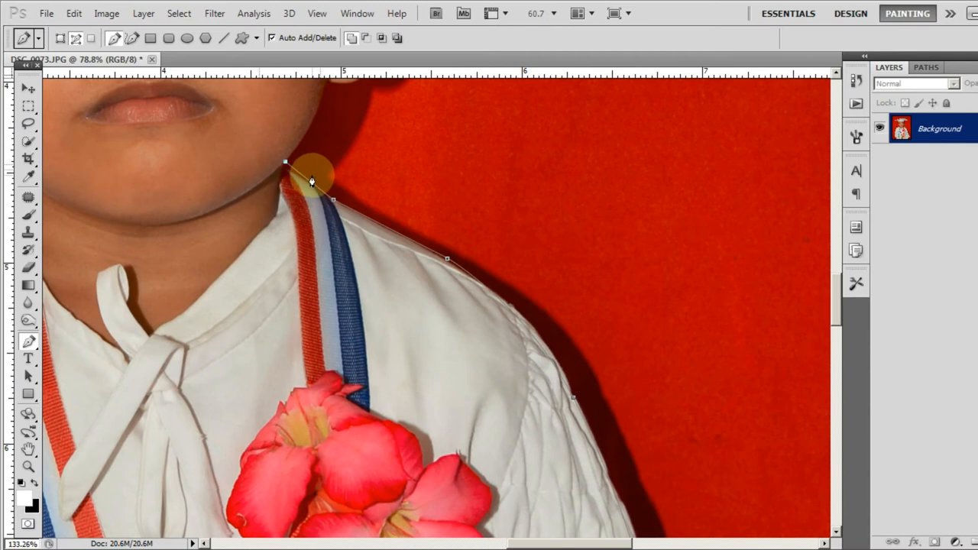
pyautogui.moveTo(317, 198); pyautogui.dragTo(310, 191)
pyautogui.scroll(4, 309, 191)
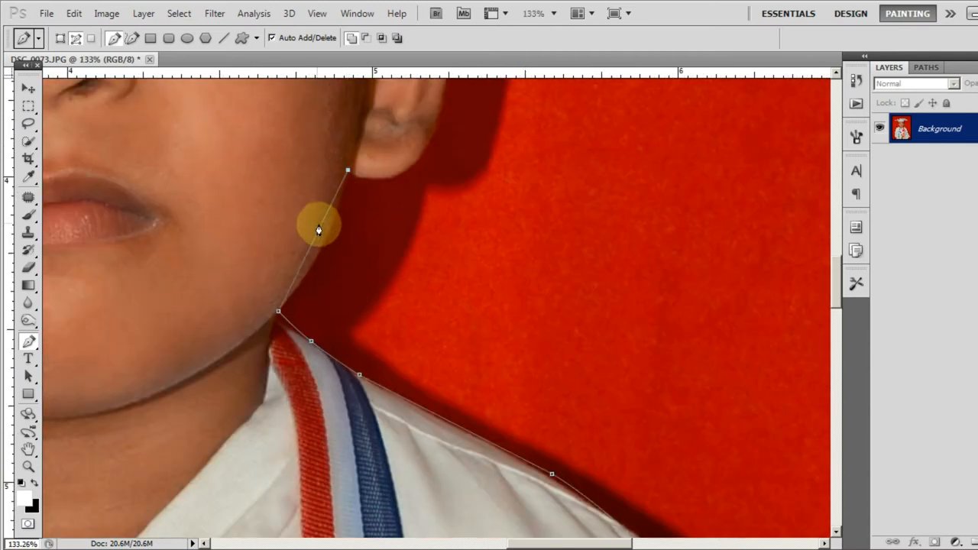
pyautogui.moveTo(322, 231); pyautogui.dragTo(321, 236)
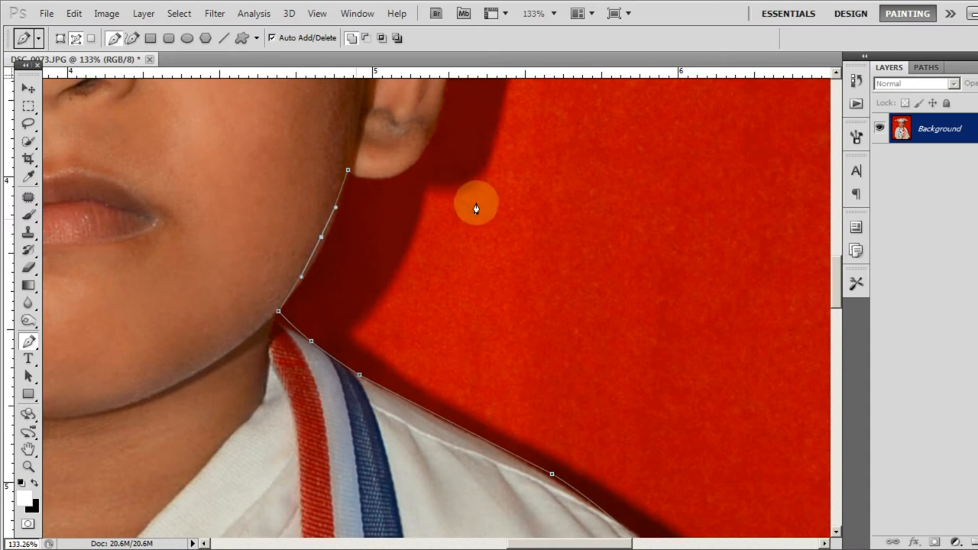
# Step: Extend the path around the right-hand ear, bending the segments to follow the earlobe and outer ear
pyautogui.scroll(4, 451, 229)
pyautogui.moveTo(405, 273); pyautogui.dragTo(436, 254)
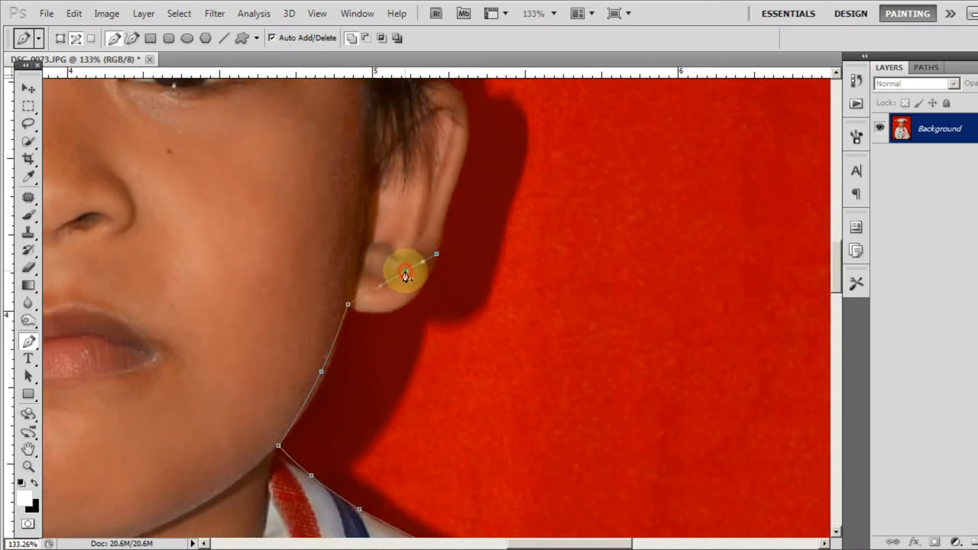
pyautogui.scroll(3, 404, 304)
pyautogui.click(429, 165)
pyautogui.moveTo(431, 229); pyautogui.dragTo(464, 203)
pyautogui.scroll(5, 417, 219)
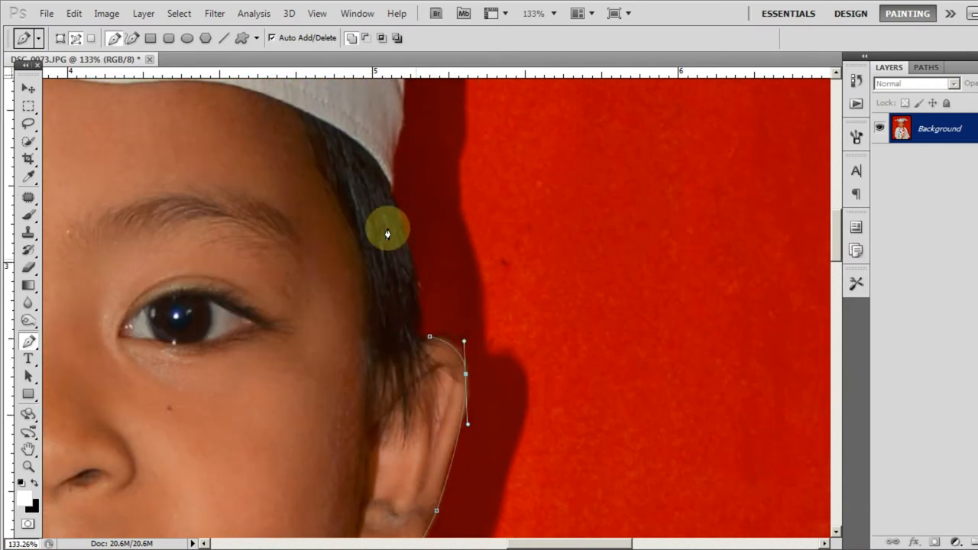
# Step: Trace the path along the hair above the ear and up the side of the cap band, curving both segments to the edge
pyautogui.scroll(2, 387, 233)
pyautogui.click(395, 235)
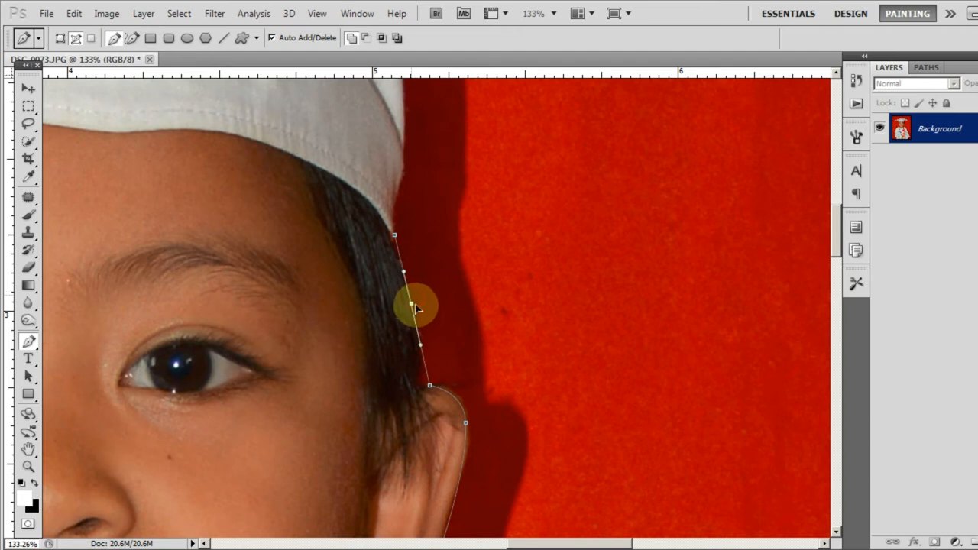
pyautogui.moveTo(415, 304); pyautogui.dragTo(420, 308)
pyautogui.scroll(4, 423, 229)
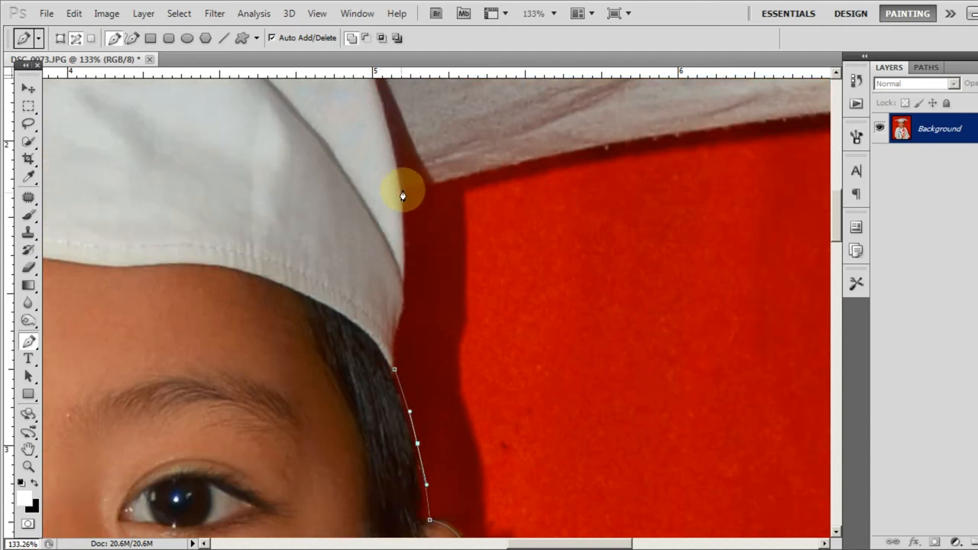
pyautogui.click(402, 190)
pyautogui.moveTo(402, 241); pyautogui.dragTo(408, 271)
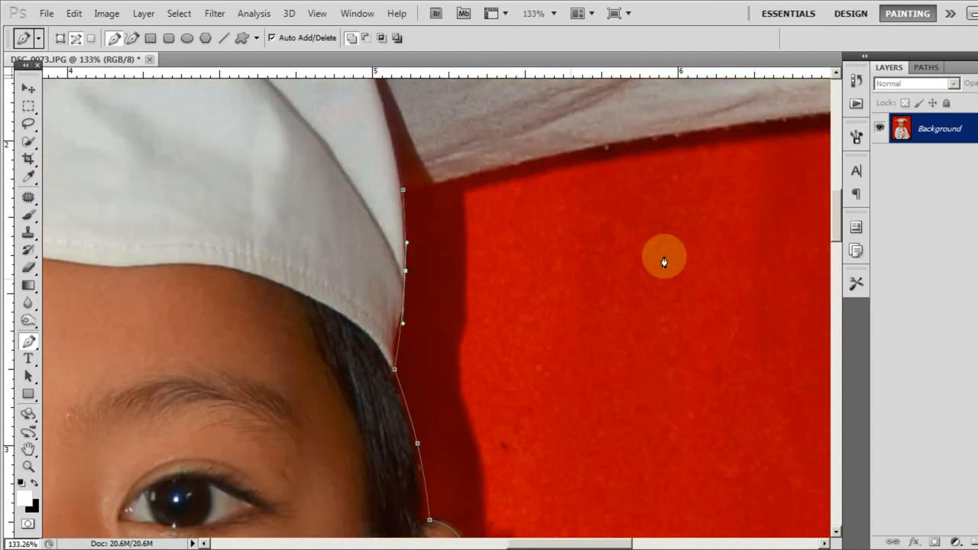
# Step: Trace the lower edge of the cap's board to its right-hand tip, fitting the segment to the fabric edge
pyautogui.scroll(3, 665, 257)
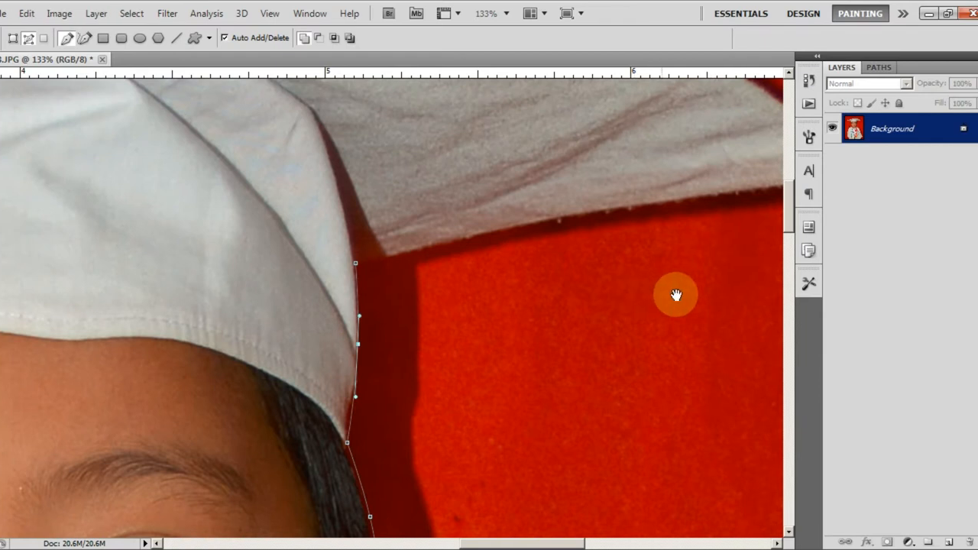
pyautogui.moveTo(676, 295); pyautogui.dragTo(506, 323)
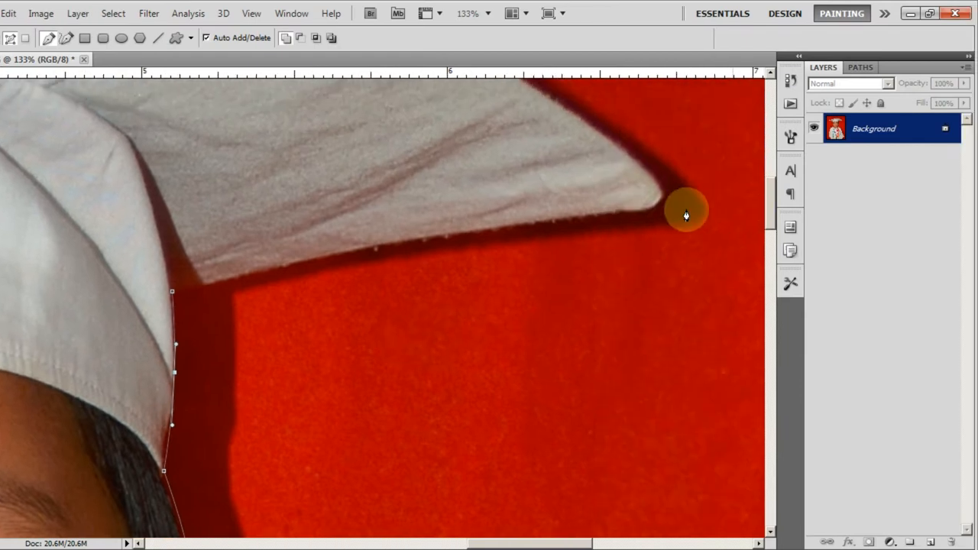
pyautogui.moveTo(644, 176); pyautogui.dragTo(637, 203)
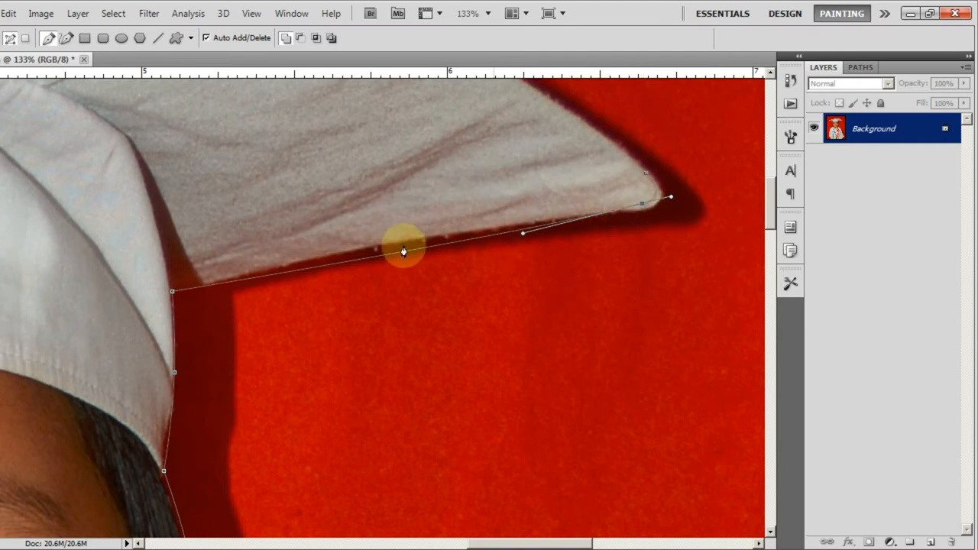
pyautogui.moveTo(365, 265); pyautogui.dragTo(356, 251)
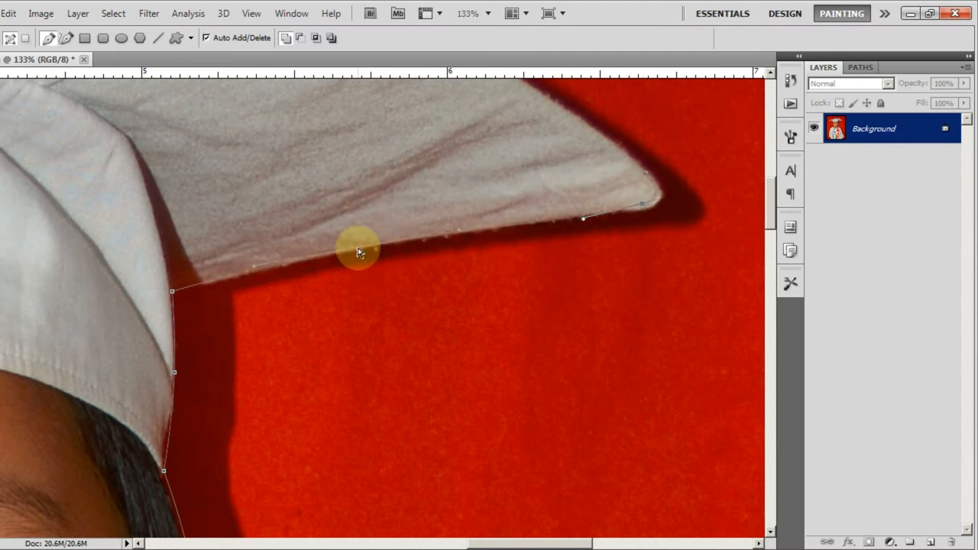
# Step: Continue the path along the board's curved upper edge from the right-hand tip to the peak of the cap
pyautogui.scroll(5, 253, 203)
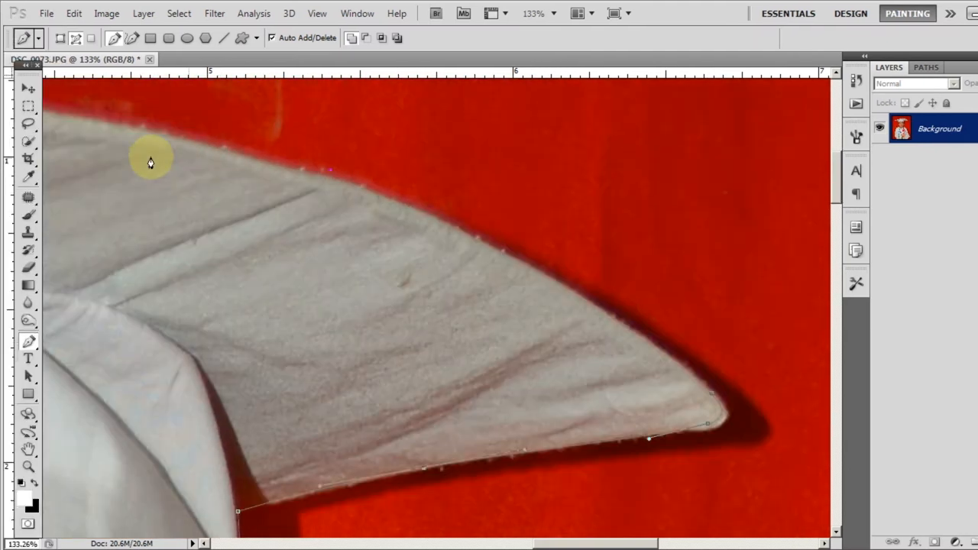
pyautogui.scroll(2, 151, 162)
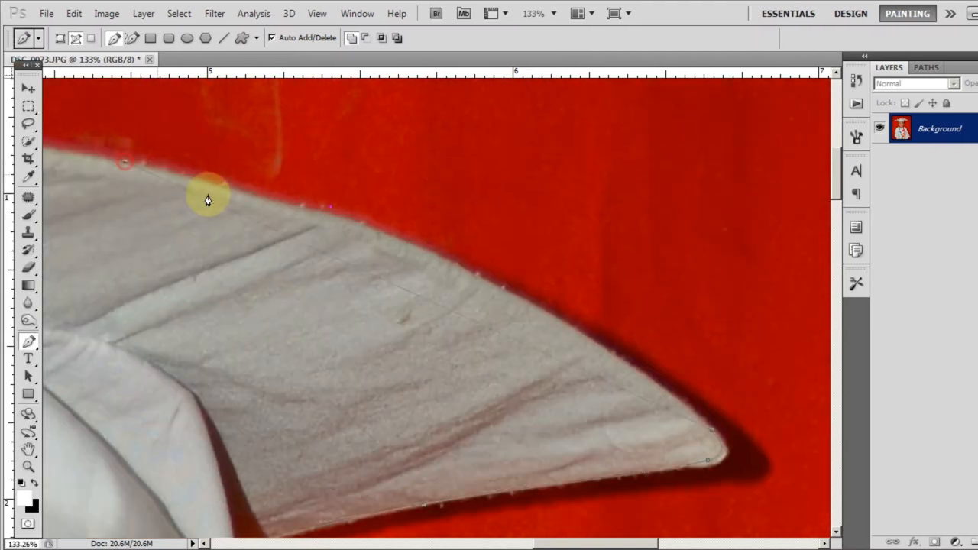
pyautogui.click(470, 270)
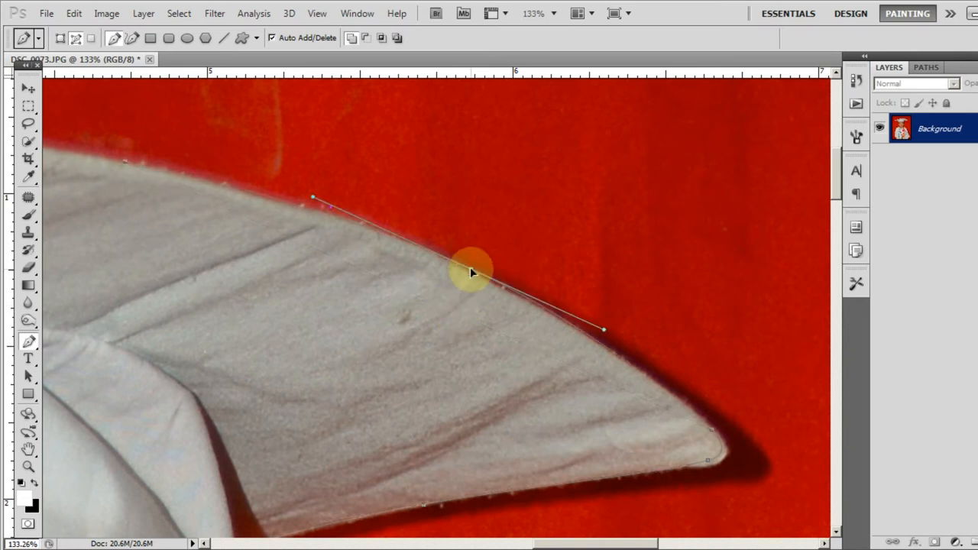
pyautogui.moveTo(255, 308); pyautogui.dragTo(437, 330)
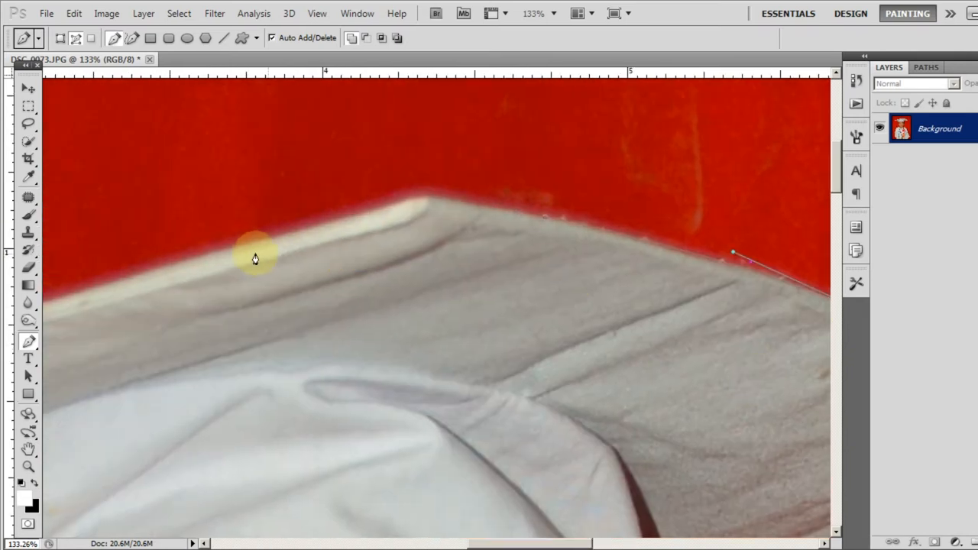
pyautogui.moveTo(408, 229); pyautogui.dragTo(427, 200)
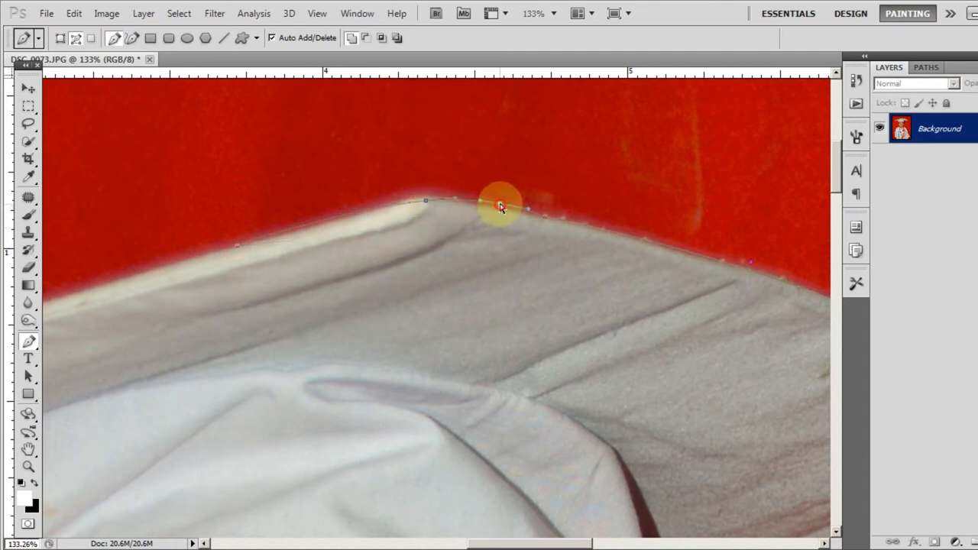
# Step: Trace the sloping upper edge of the board from the peak to the tassel cord, bending the segment to fit
pyautogui.moveTo(360, 271); pyautogui.dragTo(564, 222)
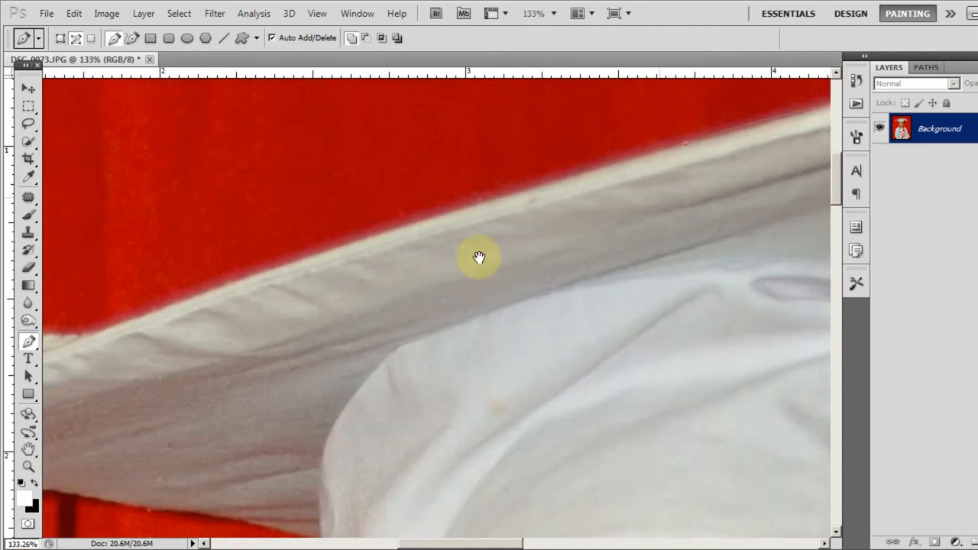
pyautogui.moveTo(407, 293); pyautogui.dragTo(496, 282)
pyautogui.click(299, 297)
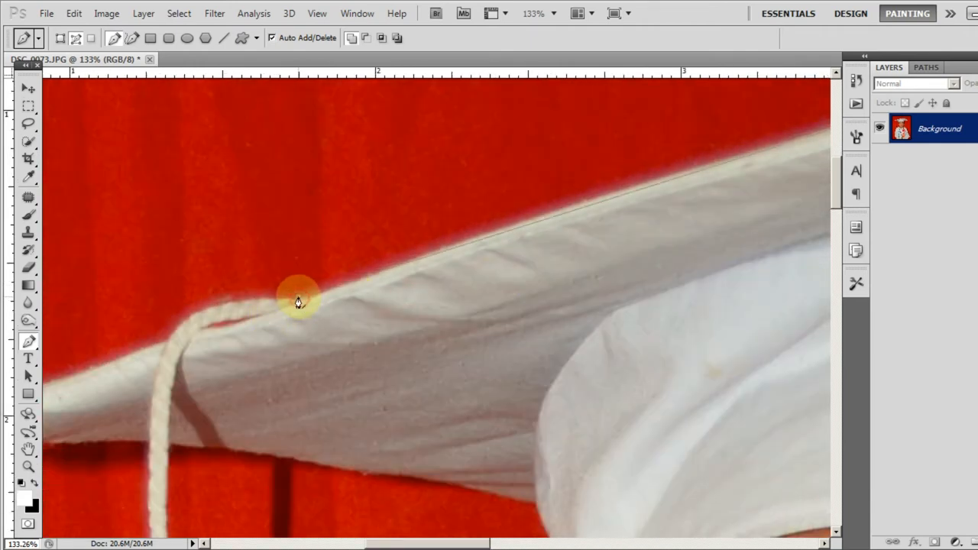
pyautogui.click(584, 203)
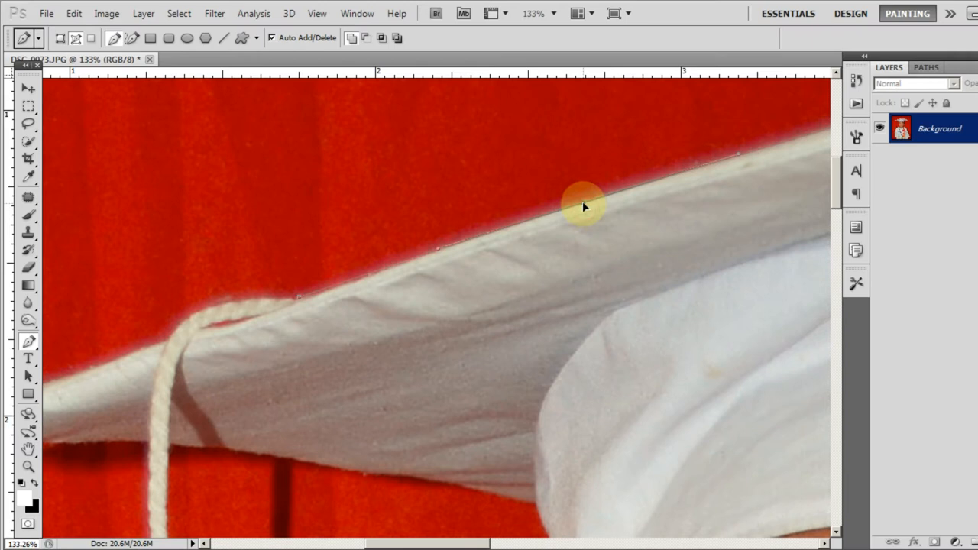
# Step: Trace the path over the tassel cord's bend and around the left-hand tip of the cap's board to its underside
pyautogui.moveTo(249, 349); pyautogui.dragTo(499, 253)
pyautogui.click(276, 360)
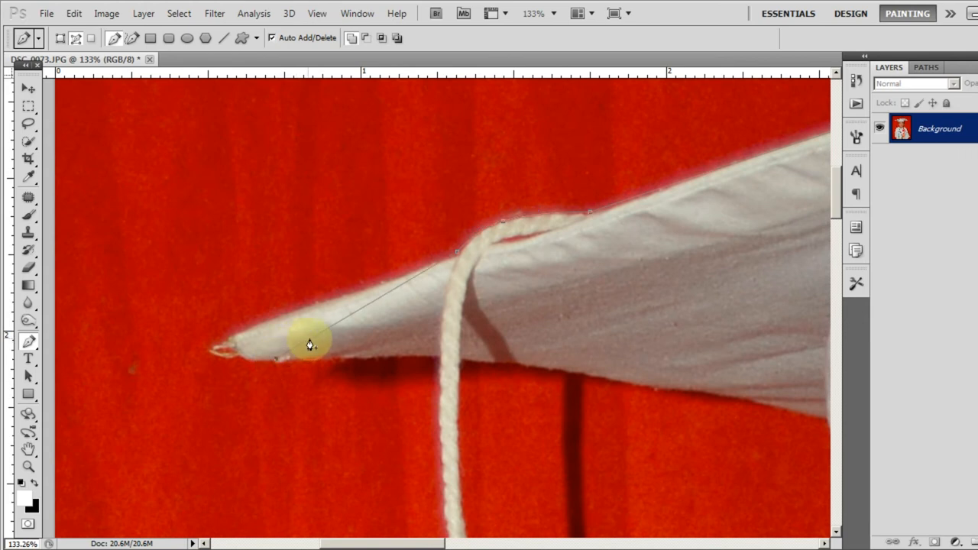
pyautogui.moveTo(247, 339); pyautogui.dragTo(241, 333)
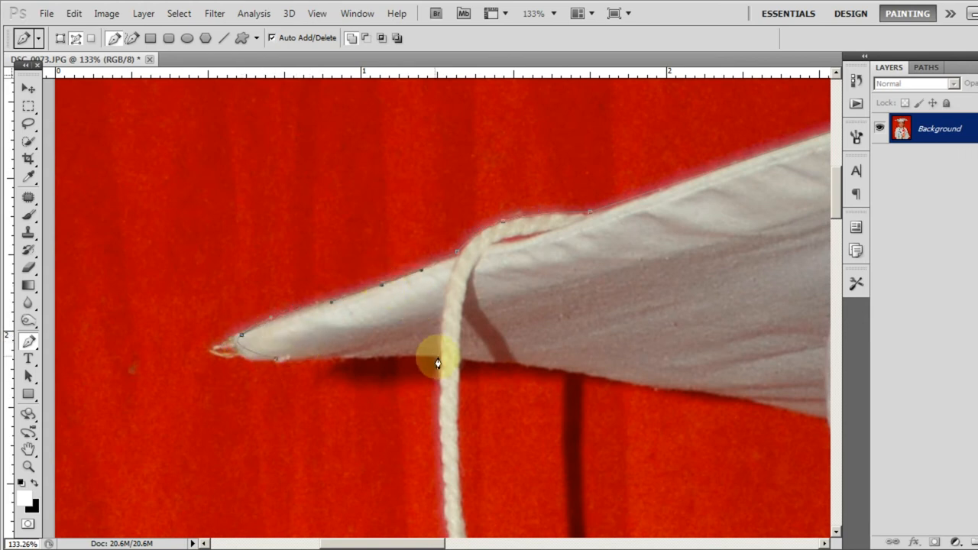
# Step: Extend the path along the board's underside to the cord and down the cord's outer edge to the tassel's knot
pyautogui.moveTo(447, 399); pyautogui.dragTo(367, 181)
pyautogui.scroll(-3, 385, 213)
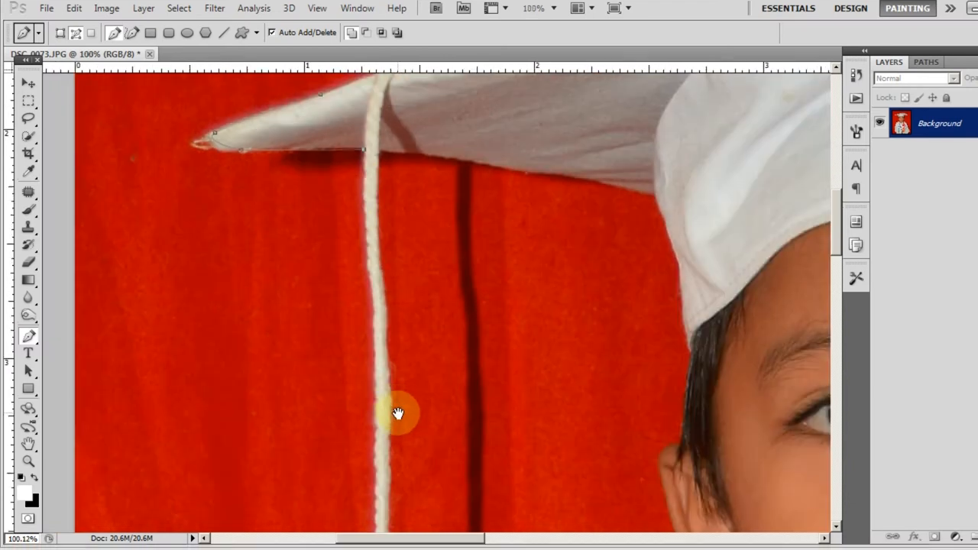
pyautogui.moveTo(398, 420); pyautogui.dragTo(408, 282)
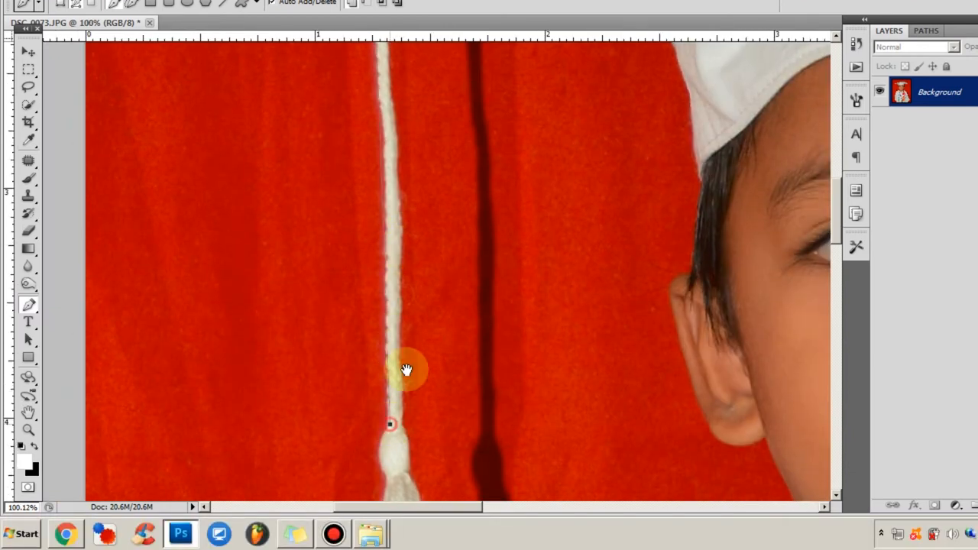
pyautogui.scroll(5, 406, 400)
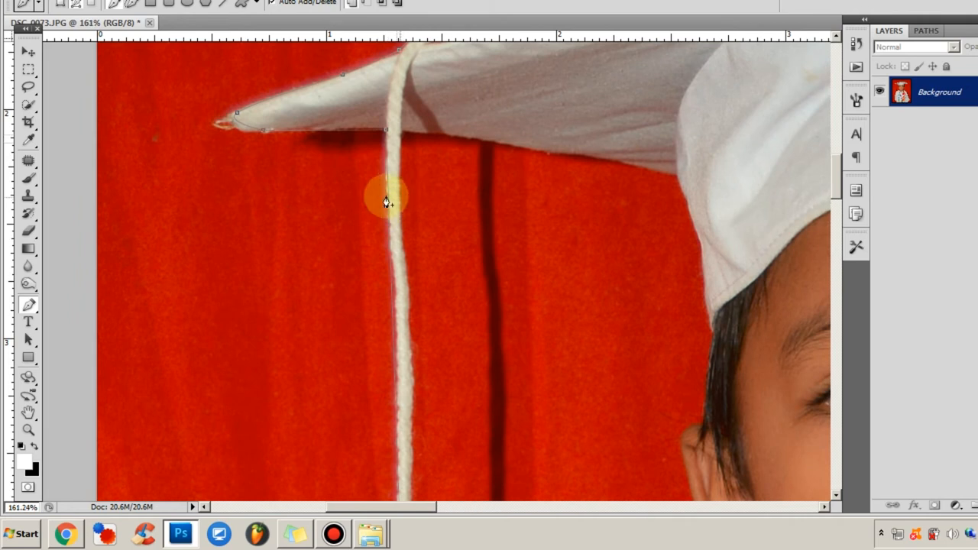
# Step: Add anchor points along the segment on the cord's outer edge and bend it to fit the cord down to the knot
pyautogui.scroll(2, 396, 198)
pyautogui.moveTo(382, 214); pyautogui.dragTo(377, 198)
pyautogui.moveTo(395, 285); pyautogui.dragTo(382, 176)
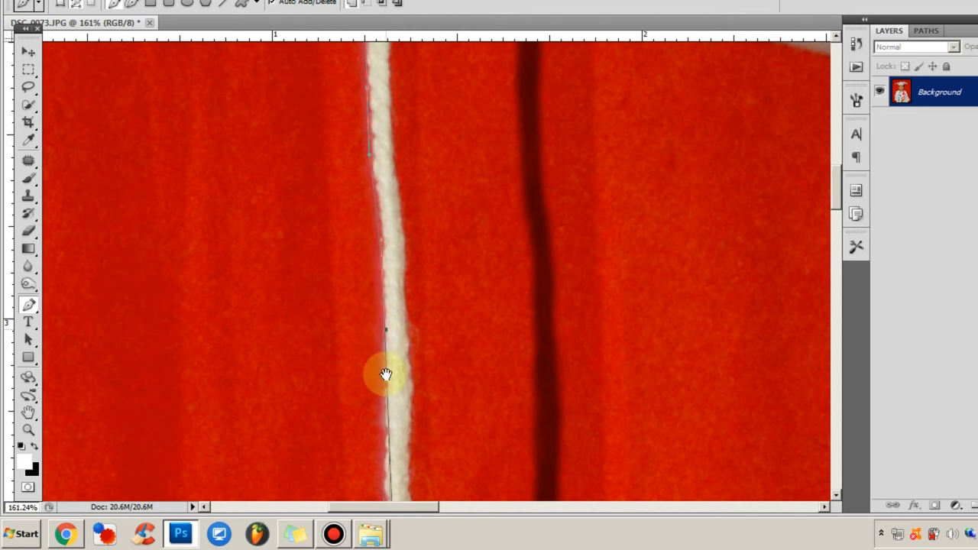
pyautogui.moveTo(384, 343); pyautogui.dragTo(421, 76)
pyautogui.click(425, 233)
pyautogui.moveTo(424, 253); pyautogui.dragTo(418, 238)
pyautogui.moveTo(430, 311); pyautogui.dragTo(424, 25)
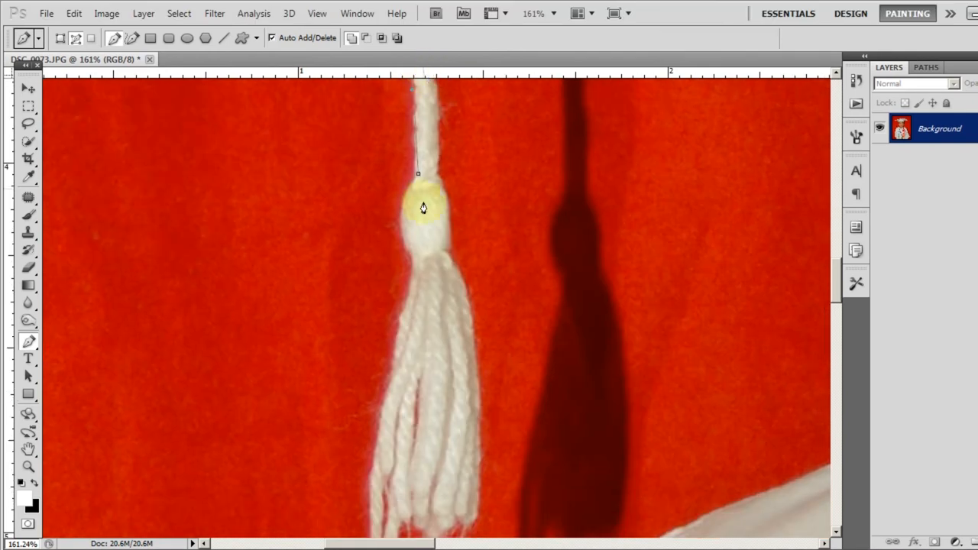
# Step: Trace around the outer side of the tassel's knot and down its outer strands to the lower tip, fitting the curve
pyautogui.click(411, 275)
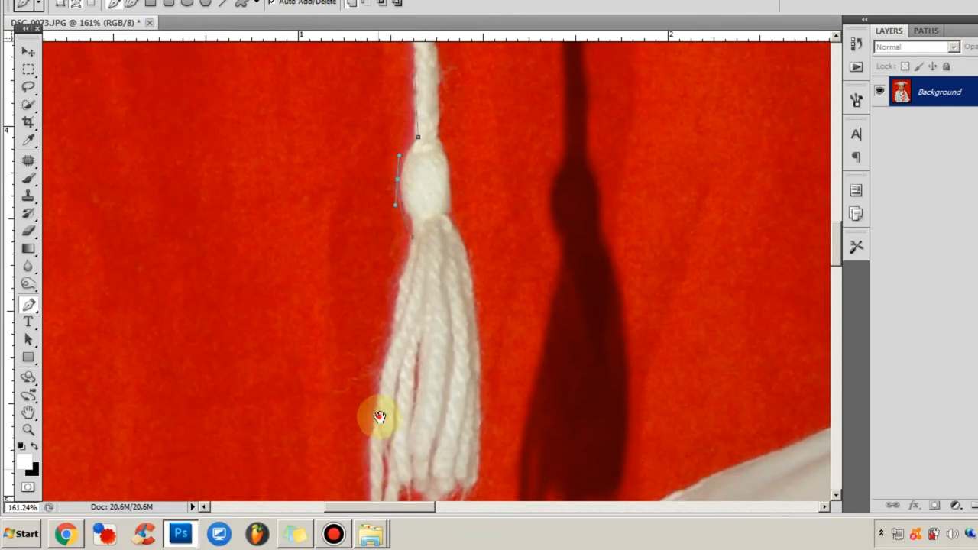
pyautogui.moveTo(384, 517); pyautogui.dragTo(312, 396)
pyautogui.click(307, 356)
pyautogui.moveTo(299, 264); pyautogui.dragTo(299, 275)
# Step: Trace the ragged bottom fringe of the tassel with short segments from the outer tip to the inner side
pyautogui.click(321, 340)
pyautogui.click(325, 329)
pyautogui.click(342, 331)
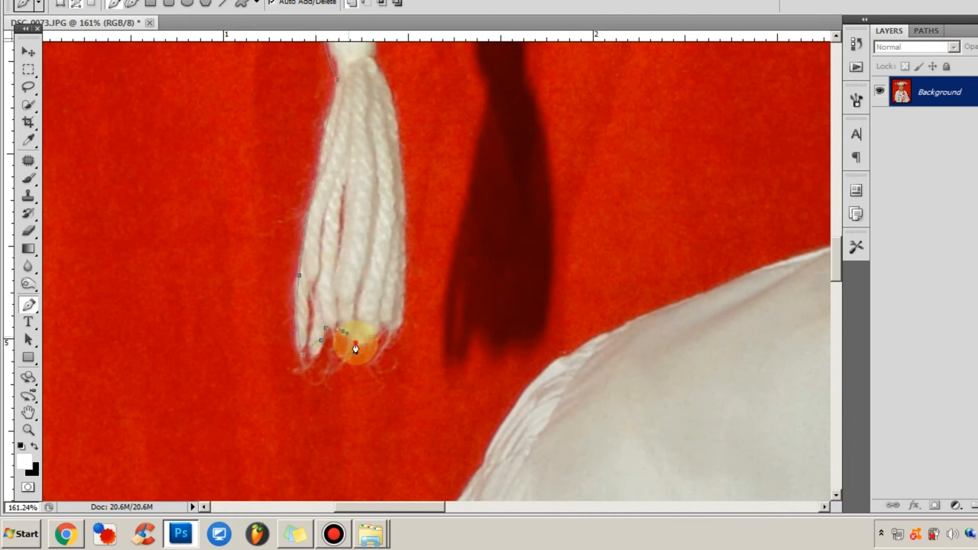
pyautogui.click(355, 343)
pyautogui.click(373, 344)
pyautogui.click(402, 323)
# Step: Trace up the tassel's inner side and around its knot to the base of the cord, fitting the curves
pyautogui.moveTo(407, 344); pyautogui.dragTo(406, 362)
pyautogui.click(367, 209)
pyautogui.moveTo(387, 287); pyautogui.dragTo(388, 289)
pyautogui.moveTo(380, 185); pyautogui.dragTo(377, 360)
pyautogui.click(370, 314)
pyautogui.click(370, 314)
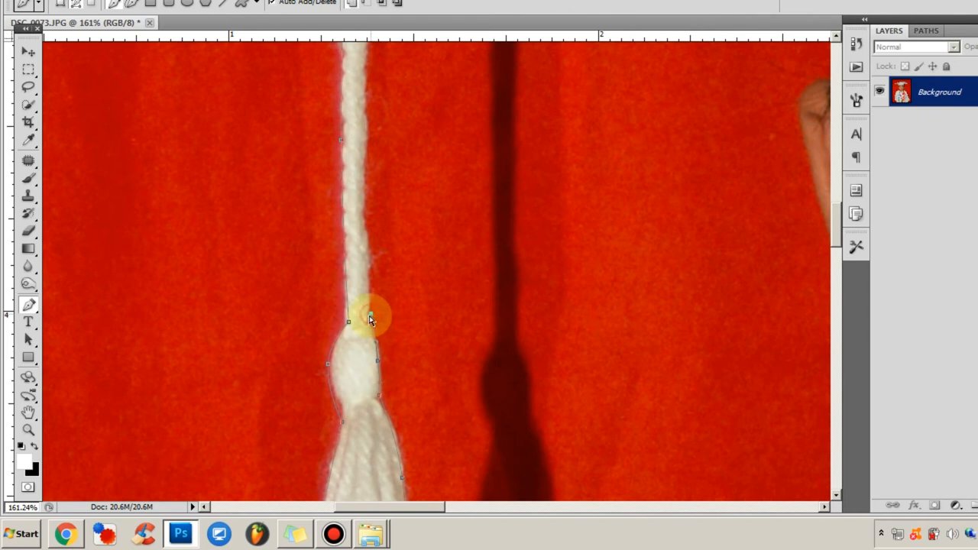
# Step: Trace the lower part of the cord's inner edge upward from the knot, adding an anchor point to fit the segment
pyautogui.scroll(8, 397, 203)
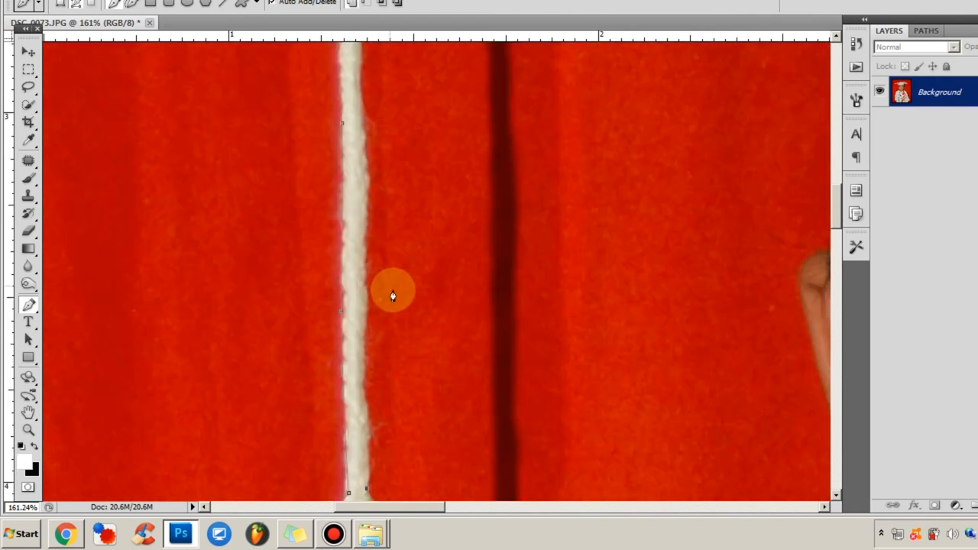
pyautogui.click(364, 139)
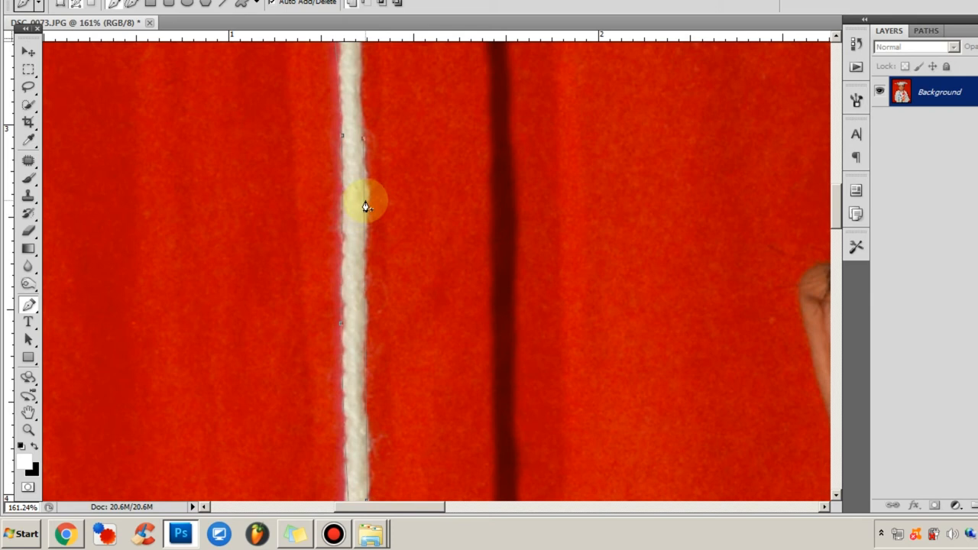
pyautogui.click(365, 208)
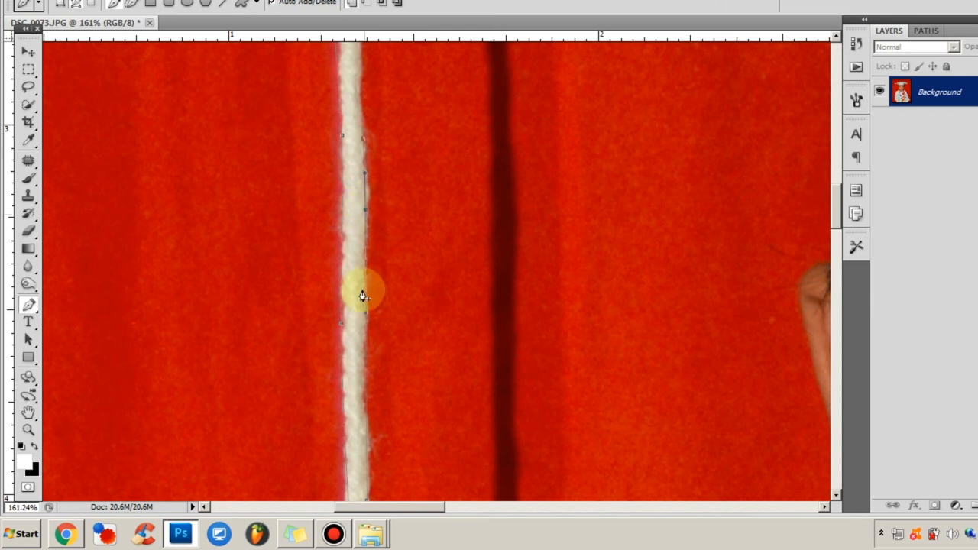
pyautogui.scroll(4, 366, 362)
pyautogui.scroll(5, 370, 189)
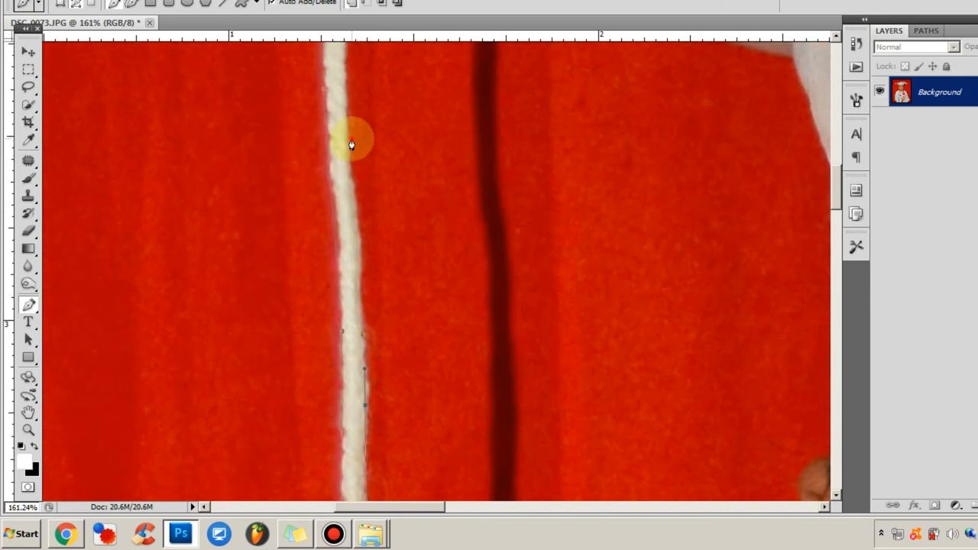
# Step: Continue up the cord's inner edge to the underside of the cap's board, bending the segments to follow the cord
pyautogui.click(352, 139)
pyautogui.moveTo(360, 287); pyautogui.dragTo(362, 293)
pyautogui.moveTo(354, 155); pyautogui.dragTo(340, 151)
pyautogui.scroll(7, 375, 157)
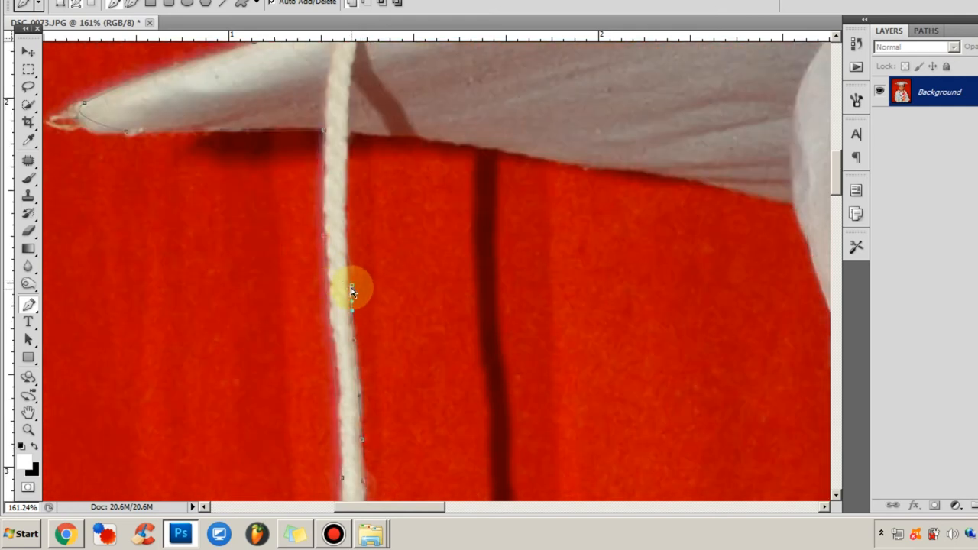
pyautogui.click(351, 288)
pyautogui.moveTo(347, 156); pyautogui.dragTo(348, 137)
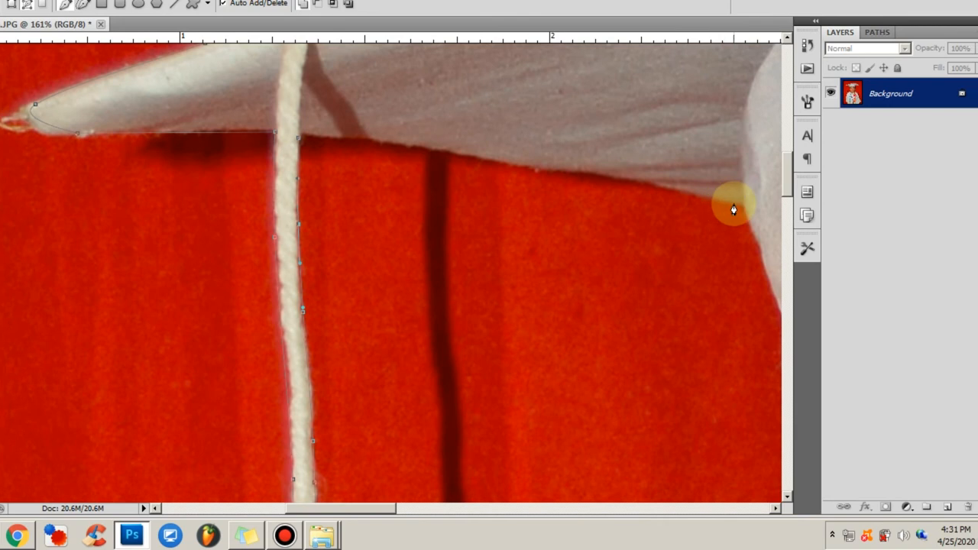
# Step: Trace the board's underside from the cord to the crown and the crown's edge down to the hair, fitting both segments
pyautogui.click(786, 204)
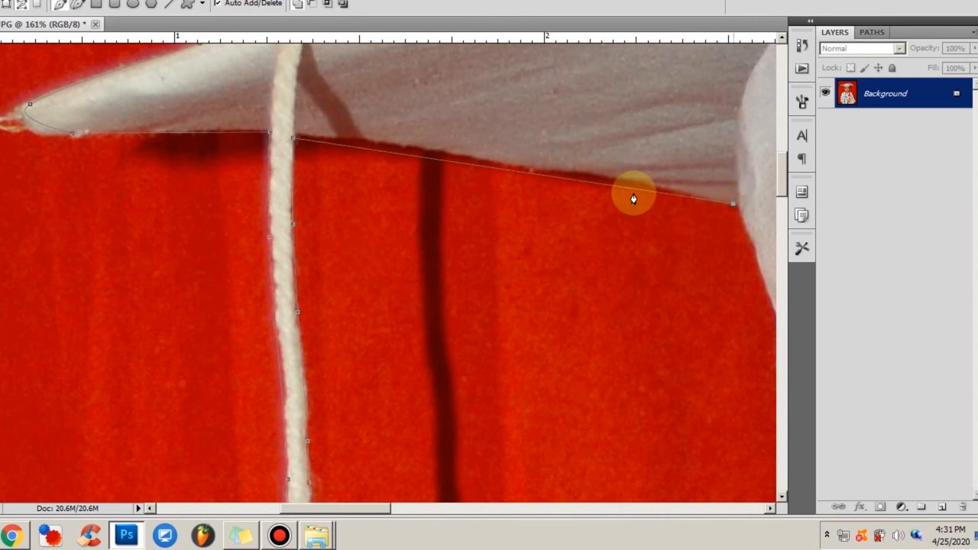
pyautogui.click(423, 156)
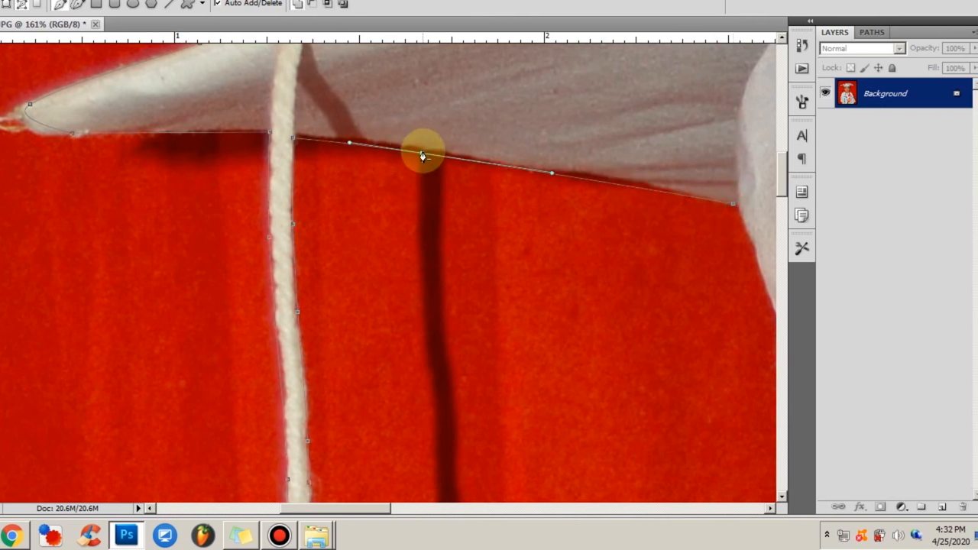
pyautogui.moveTo(583, 369); pyautogui.dragTo(371, 212)
pyautogui.scroll(3, 556, 291)
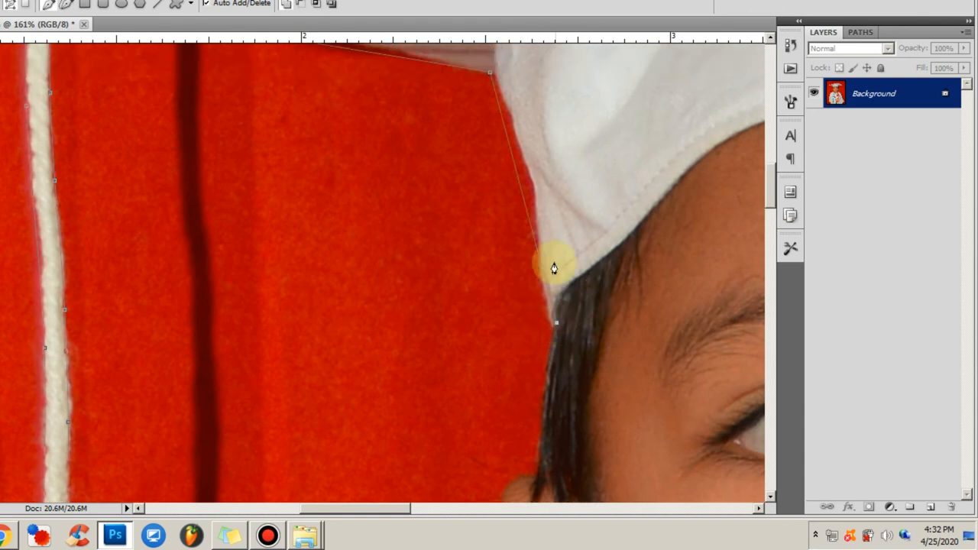
pyautogui.moveTo(524, 273); pyautogui.dragTo(529, 248)
pyautogui.click(551, 344)
# Step: Trace the sideburn hair down to the ear and curve the path around the ear's upper outer rim
pyautogui.moveTo(525, 496); pyautogui.dragTo(405, 237)
pyautogui.click(413, 283)
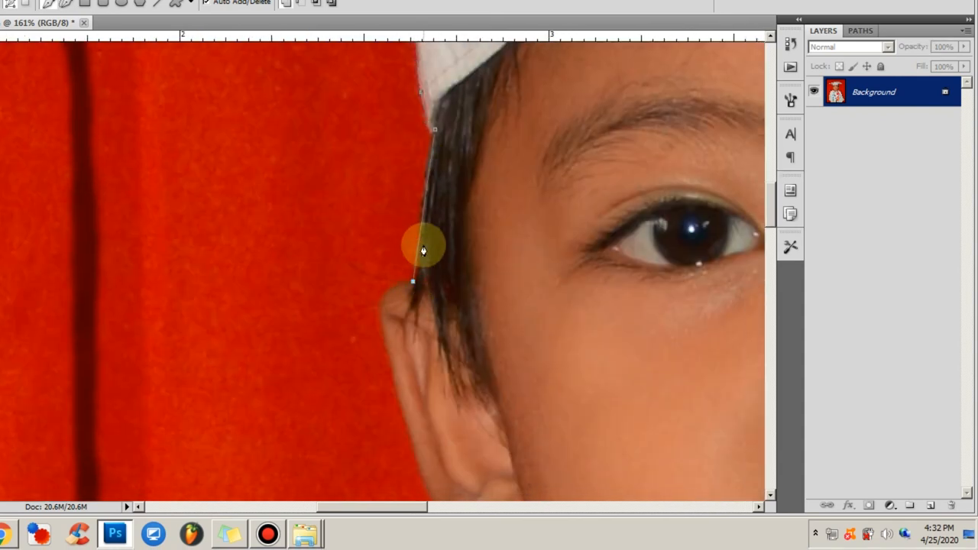
pyautogui.scroll(-4, 424, 221)
pyautogui.click(403, 278)
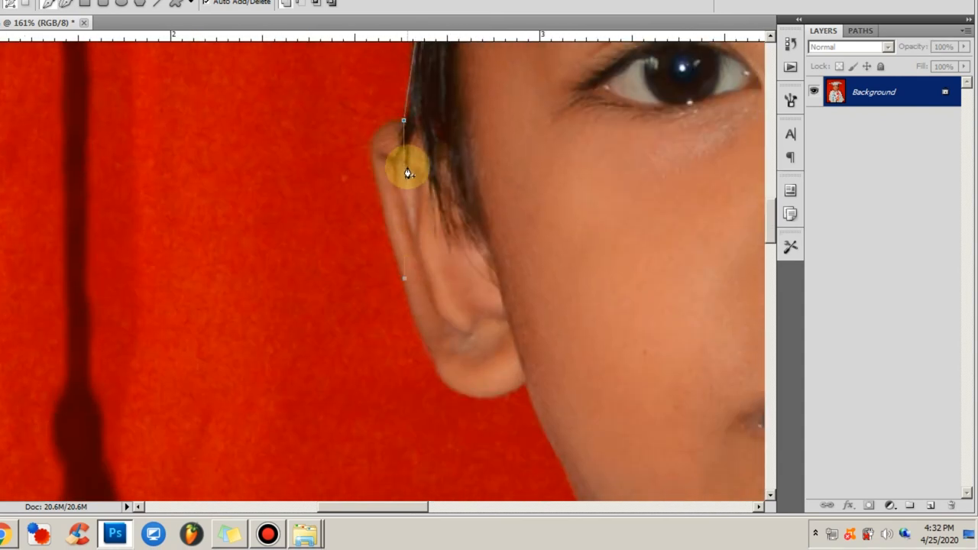
pyautogui.click(402, 175)
pyautogui.moveTo(374, 163); pyautogui.dragTo(375, 148)
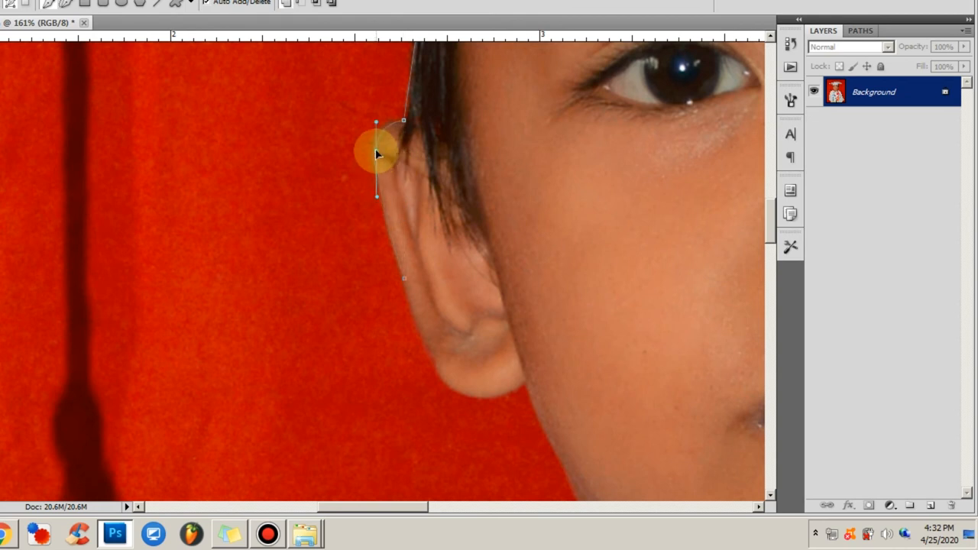
# Step: Trace the lower ear from the middle of its outer rim around the earlobe to the cheek, bending the path to fit
pyautogui.moveTo(518, 382); pyautogui.dragTo(480, 354)
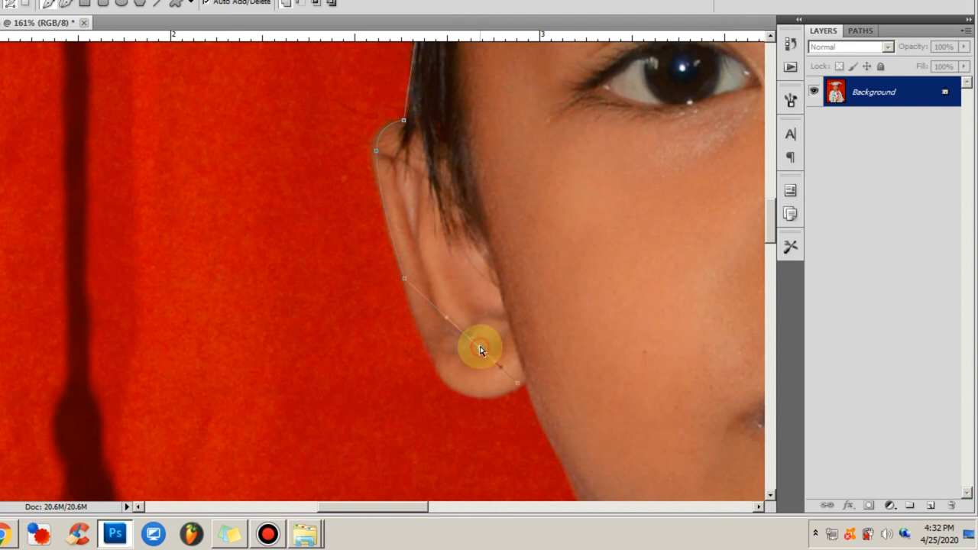
pyautogui.moveTo(451, 385); pyautogui.dragTo(526, 388)
pyautogui.click(491, 392)
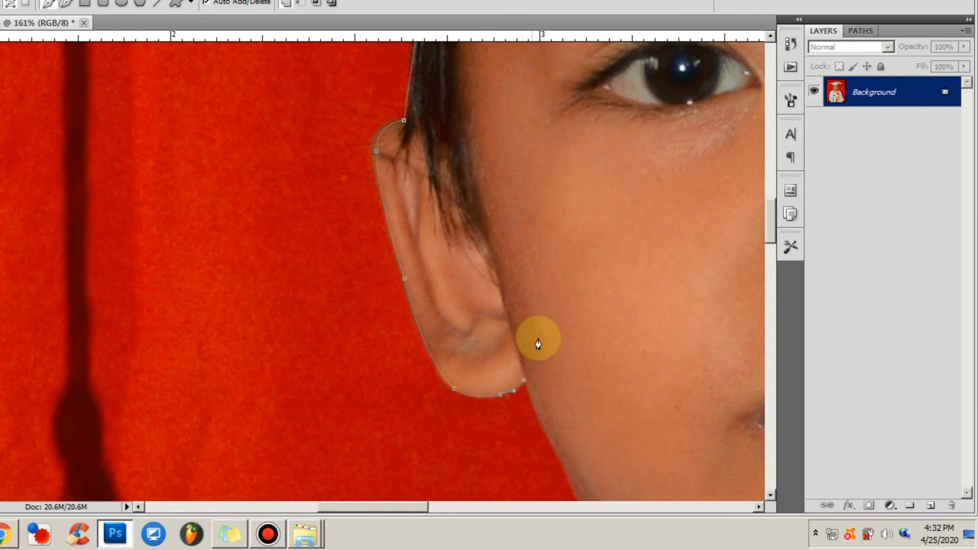
# Step: Trace the cheek from the earlobe to the medal ribbon, fitting the jaw's curve, and cross the ribbon to the gown's shoulder
pyautogui.scroll(-5, 565, 367)
pyautogui.click(603, 356)
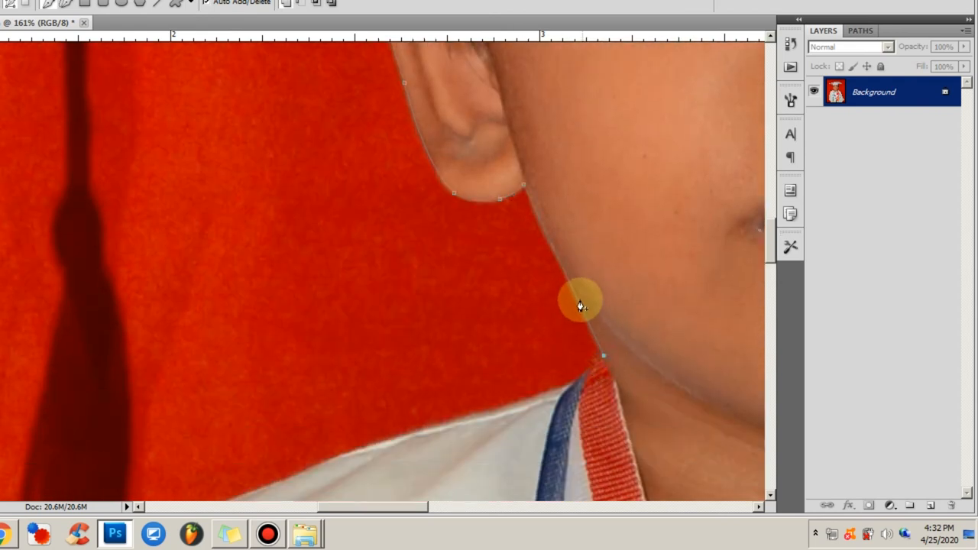
pyautogui.moveTo(578, 300); pyautogui.dragTo(566, 288)
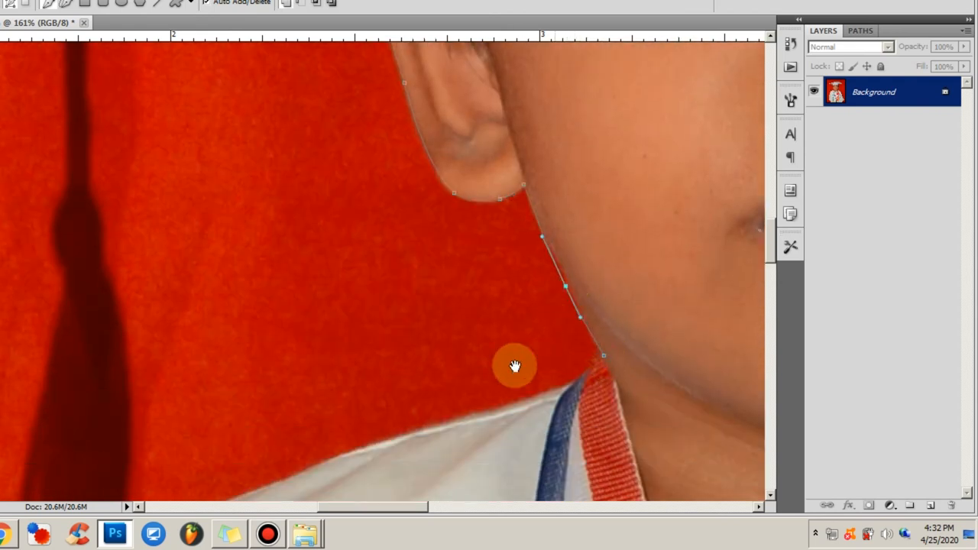
pyautogui.moveTo(554, 326); pyautogui.dragTo(587, 244)
pyautogui.click(661, 253)
# Step: Trace the gown's shoulder from the ribbon to the gathered sleeve top, bending the segment to the shoulder's curve
pyautogui.moveTo(637, 271); pyautogui.dragTo(268, 377)
pyautogui.click(319, 368)
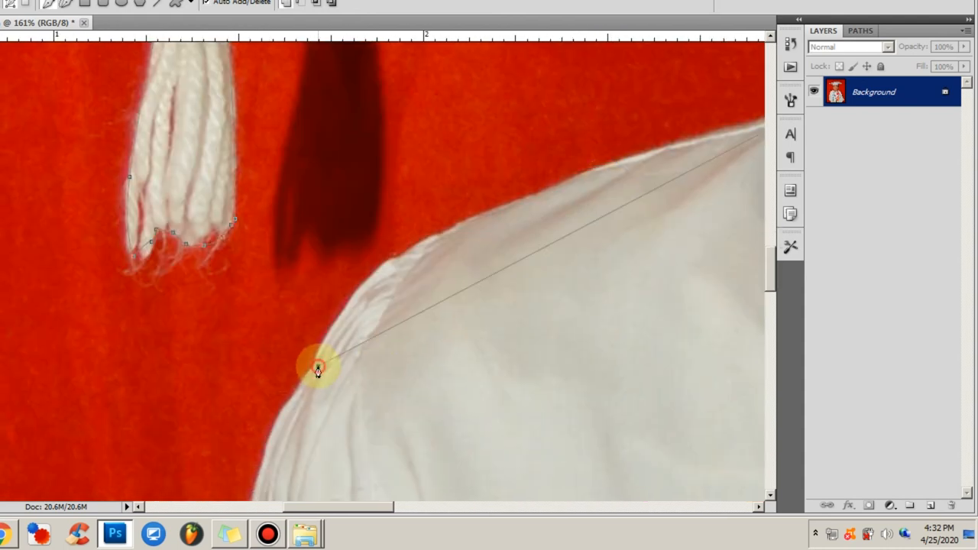
pyautogui.hscroll(2, 329, 355)
pyautogui.moveTo(344, 291); pyautogui.dragTo(335, 254)
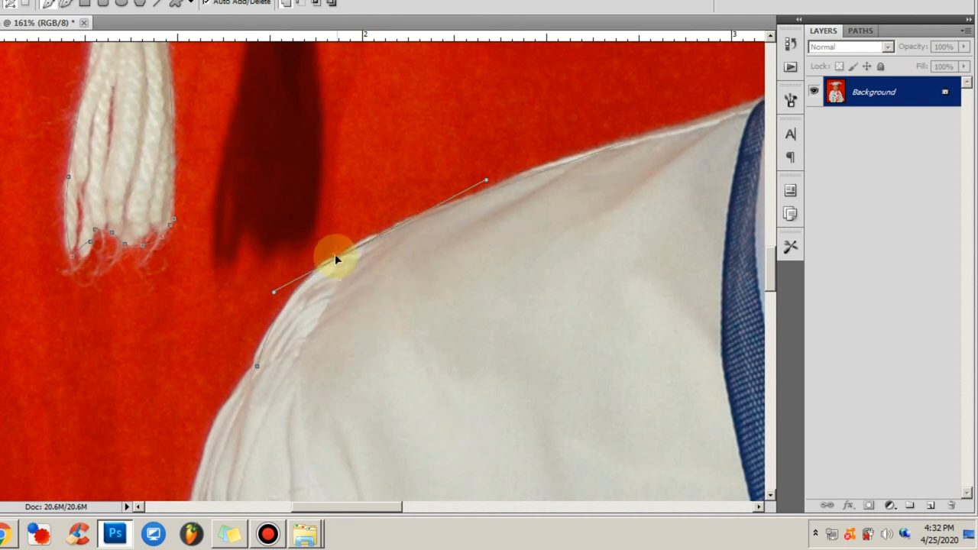
# Step: Trace the gathered upper sleeve's outer edge down to the sleeve's seam, adding anchor points to fit the fabric
pyautogui.moveTo(249, 432); pyautogui.dragTo(466, 30)
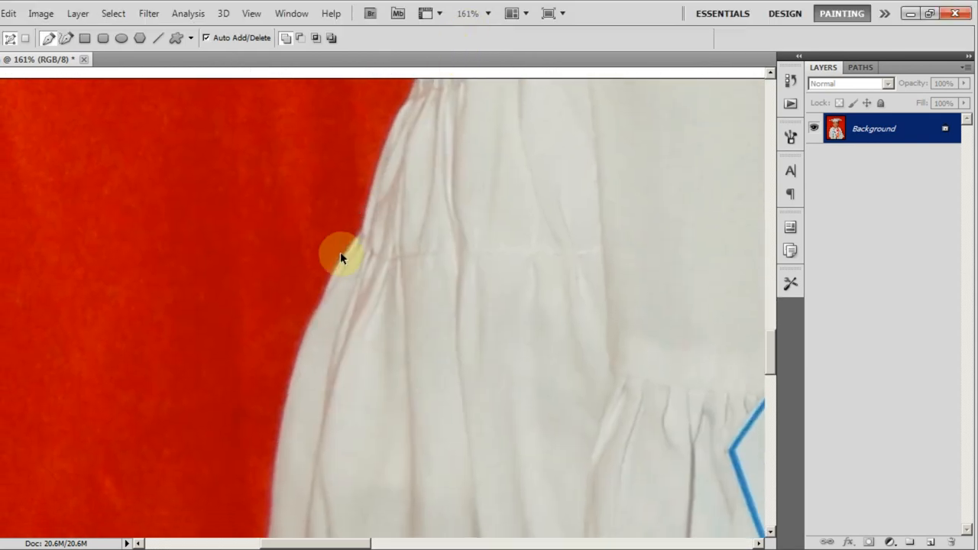
pyautogui.scroll(-5, 325, 307)
pyautogui.moveTo(342, 299); pyautogui.dragTo(202, 491)
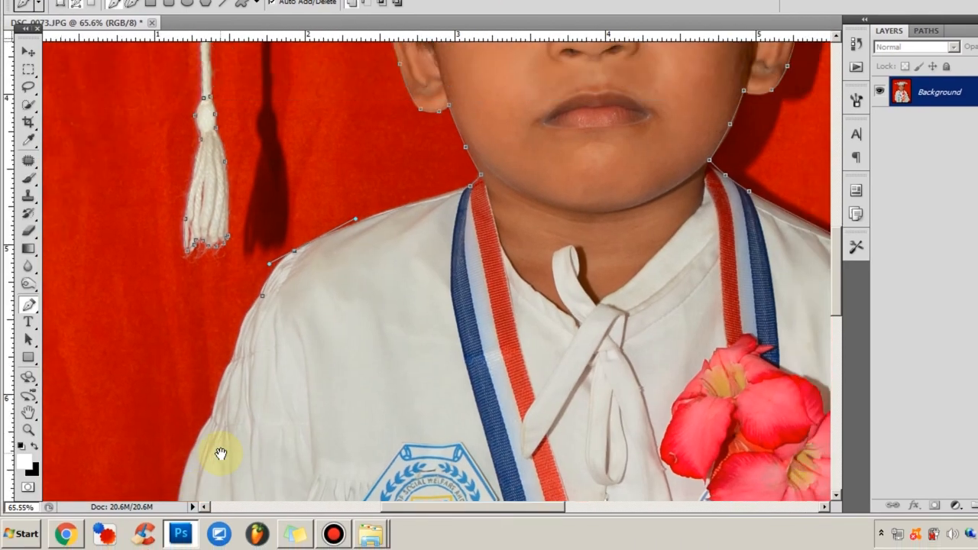
pyautogui.click(211, 419)
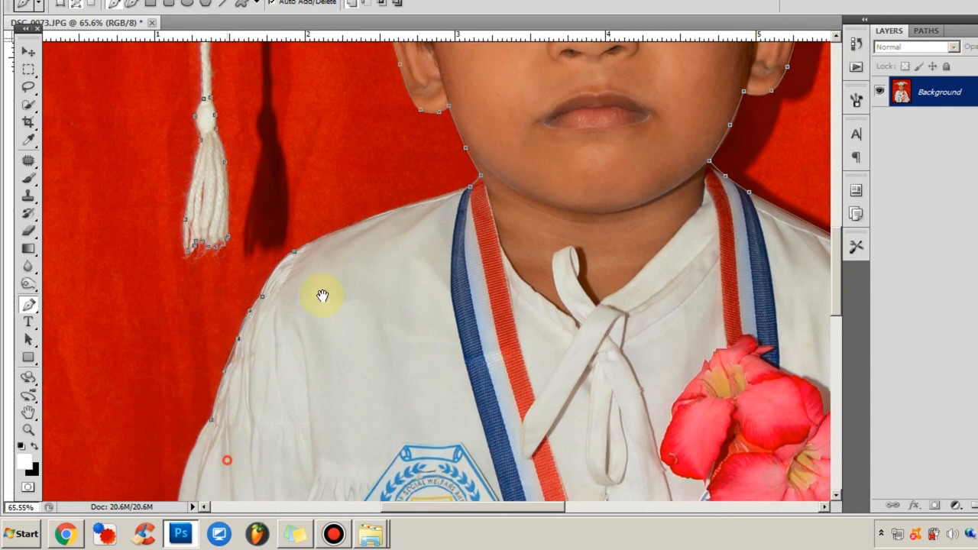
# Step: Trace the sleeve's outer edge from the seam down toward its lower corner, bending the segment to fit
pyautogui.moveTo(240, 415); pyautogui.dragTo(356, 142)
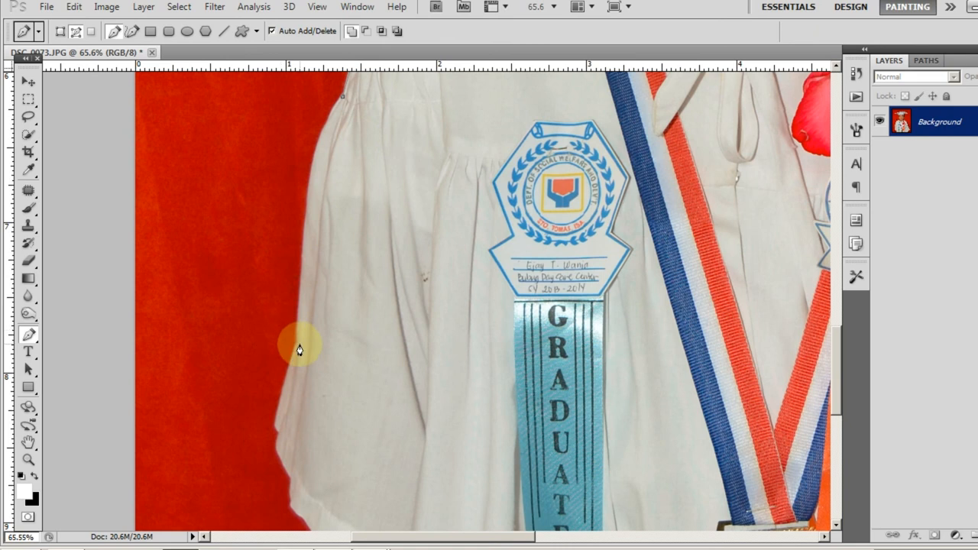
pyautogui.click(300, 343)
pyautogui.moveTo(318, 234); pyautogui.dragTo(313, 169)
pyautogui.moveTo(308, 393); pyautogui.dragTo(298, 329)
# Step: Trace around the sleeve's lower corner and along its hem to the forearm, and extend the path to the photo's bottom edge
pyautogui.click(264, 353)
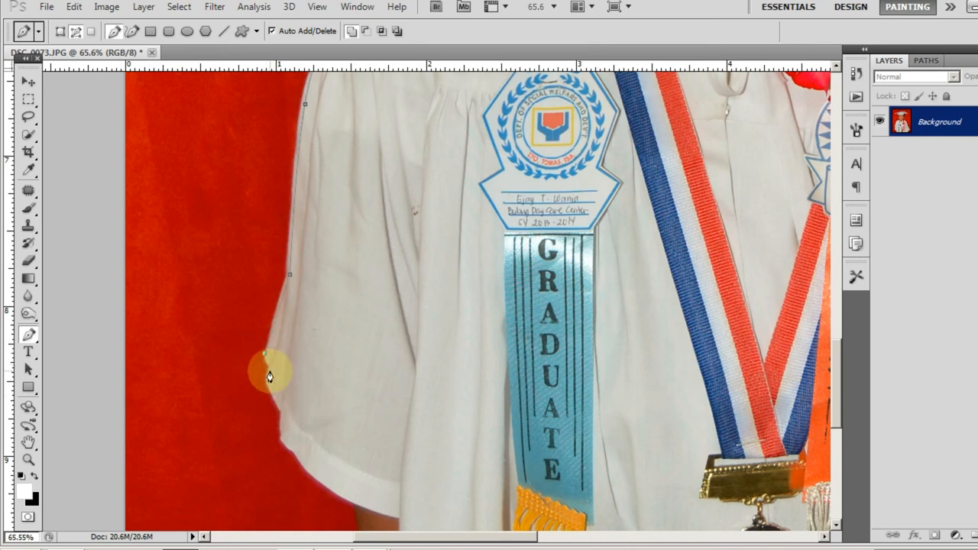
pyautogui.click(281, 413)
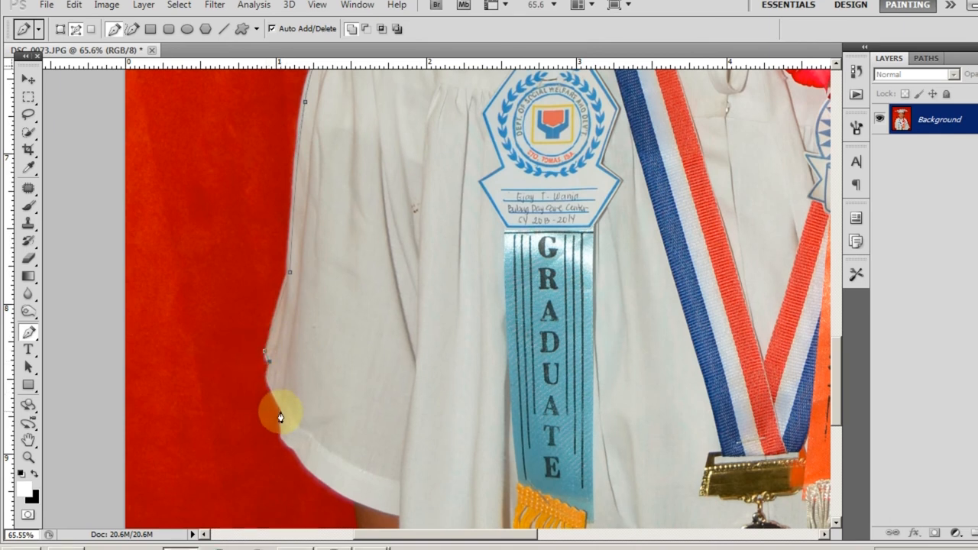
pyautogui.moveTo(273, 385); pyautogui.dragTo(269, 382)
pyautogui.scroll(3, 281, 418)
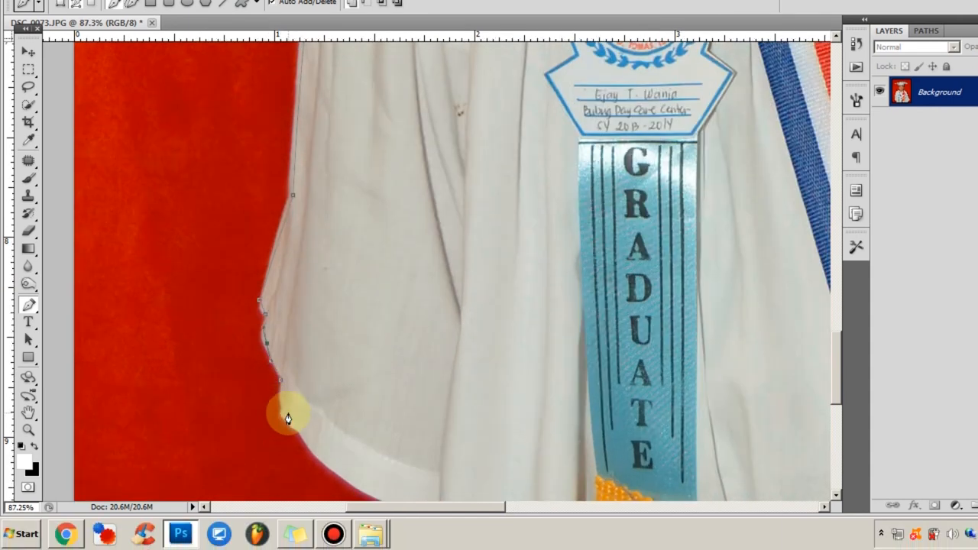
pyautogui.moveTo(337, 435); pyautogui.dragTo(250, 274)
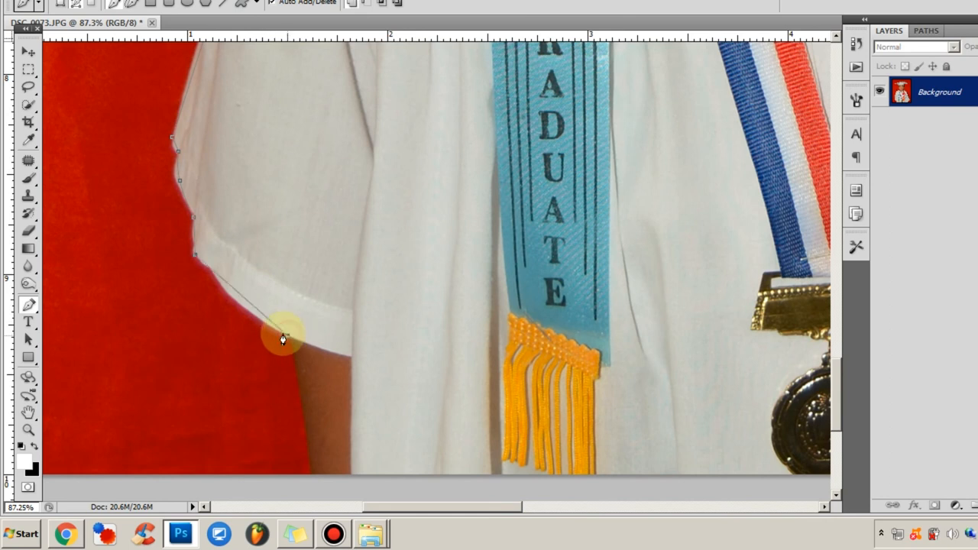
pyautogui.click(246, 306)
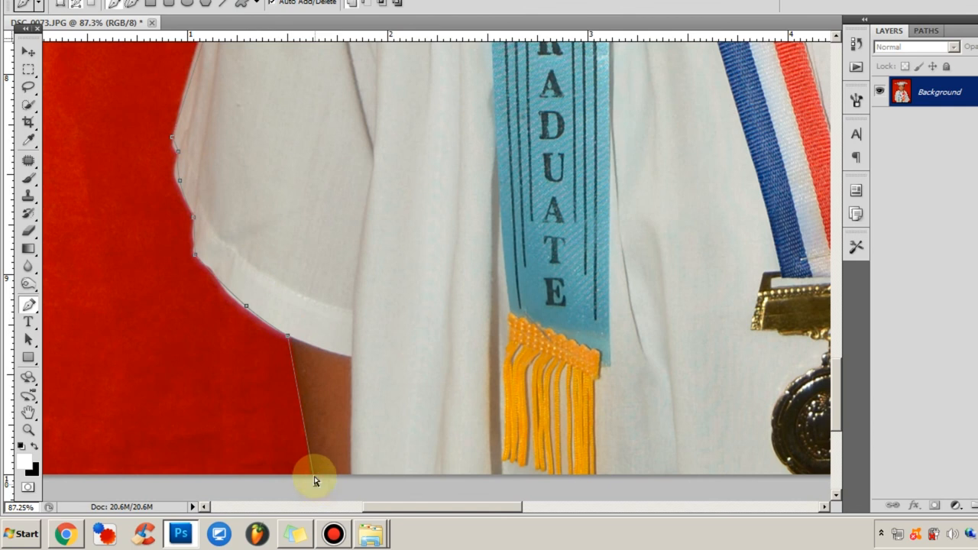
# Step: Extend the path in a wide loop outside the canvas, around the photo's left, top and right sides to below its lower edge
pyautogui.scroll(-6, 324, 428)
pyautogui.scroll(-2, 318, 443)
pyautogui.moveTo(244, 227); pyautogui.dragTo(250, 194)
pyautogui.moveTo(263, 136); pyautogui.dragTo(308, 110)
pyautogui.moveTo(363, 107); pyautogui.dragTo(414, 107)
pyautogui.moveTo(447, 105); pyautogui.dragTo(557, 124)
pyautogui.moveTo(580, 172); pyautogui.dragTo(586, 233)
pyautogui.moveTo(576, 343); pyautogui.dragTo(575, 356)
pyautogui.moveTo(555, 381); pyautogui.dragTo(536, 387)
pyautogui.click(477, 416)
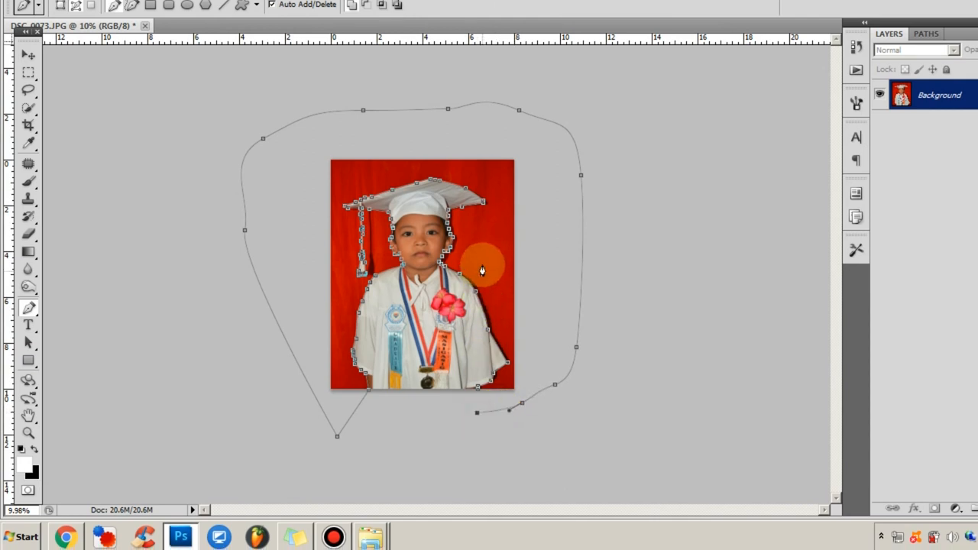
# Step: Convert the path into a new anti-aliased selection with a 1-pixel feather radius
pyautogui.rightClick(493, 242)
pyautogui.click(541, 296)
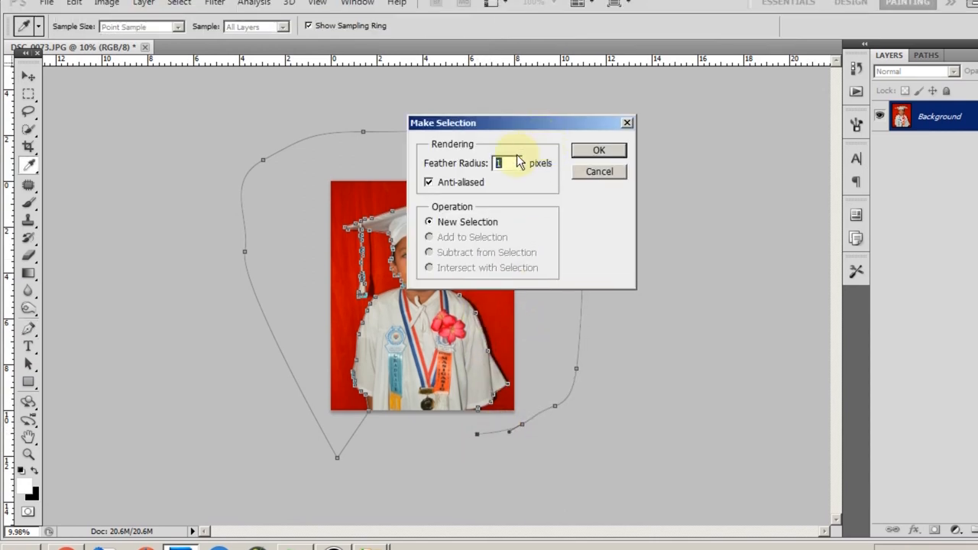
pyautogui.press('Return')
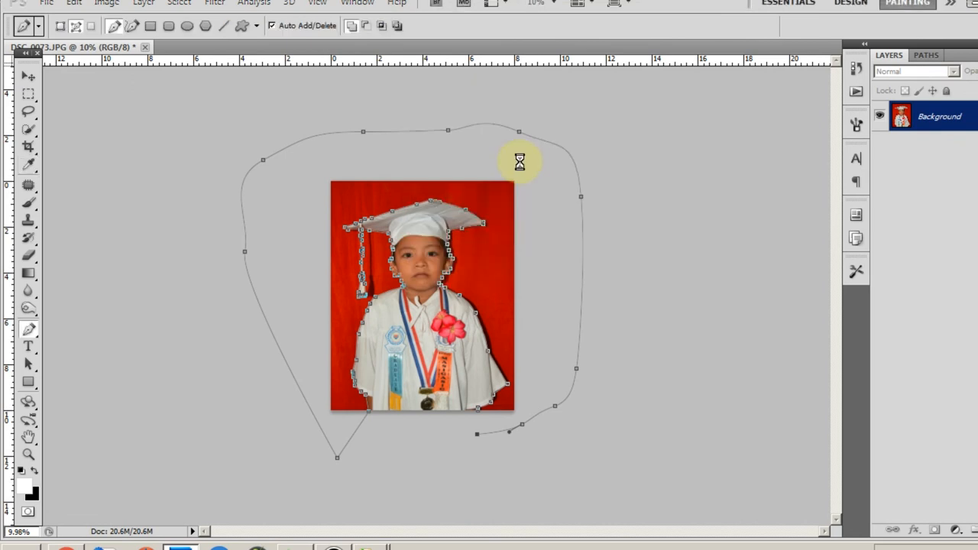
# Step: Convert the Background into a regular layer named Layer 0, delete the selected red backdrop, and deselect
pyautogui.doubleClick(882, 139)
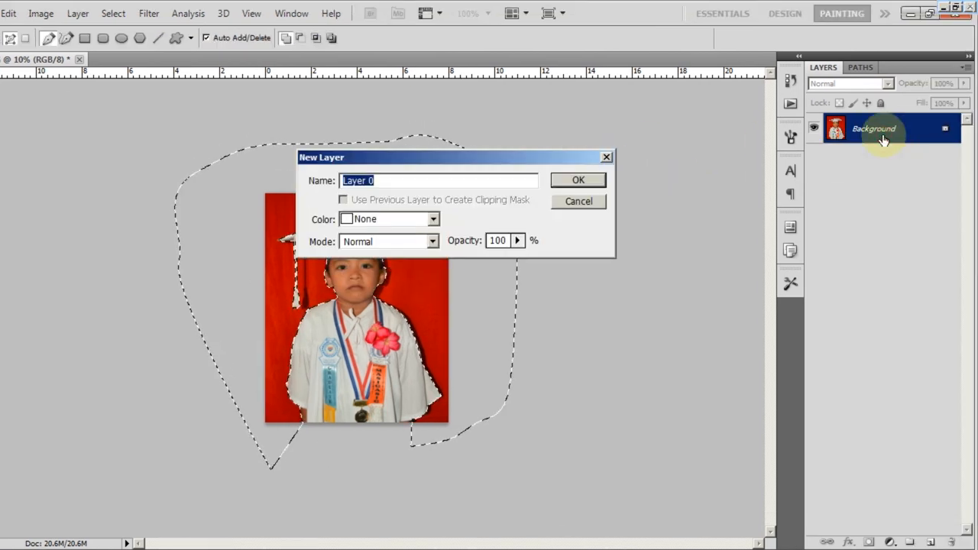
pyautogui.press('Return')
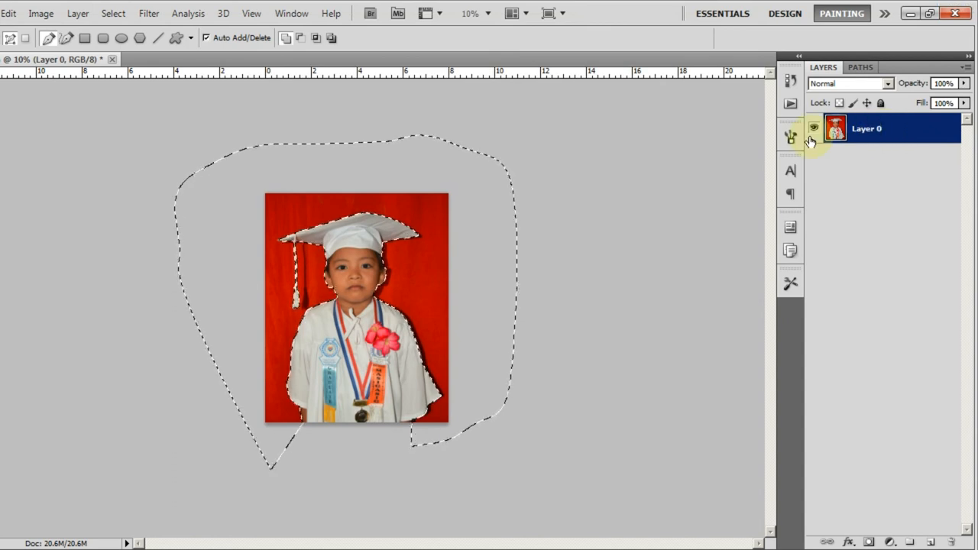
pyautogui.press('Delete')
pyautogui.hotkey('ctrl', 'd')
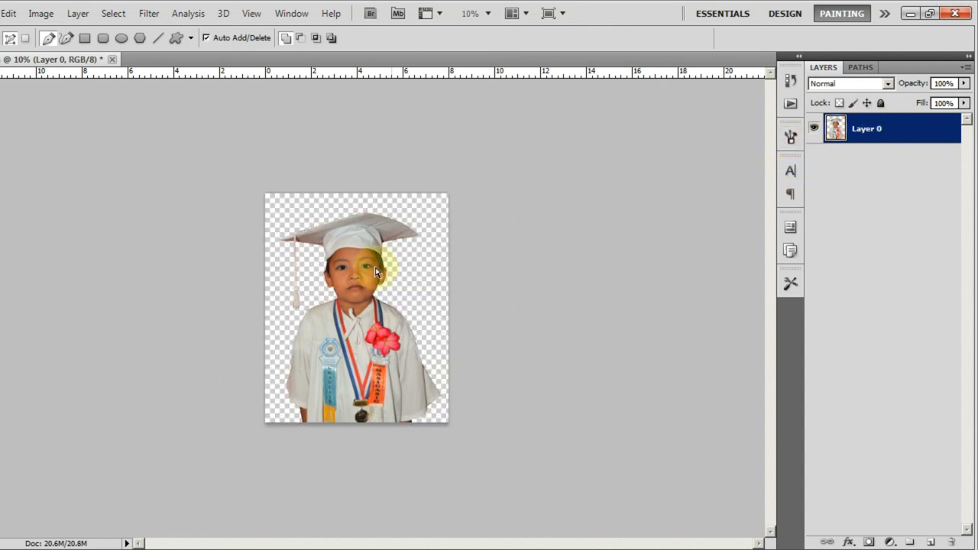
pyautogui.scroll(4, 380, 242)
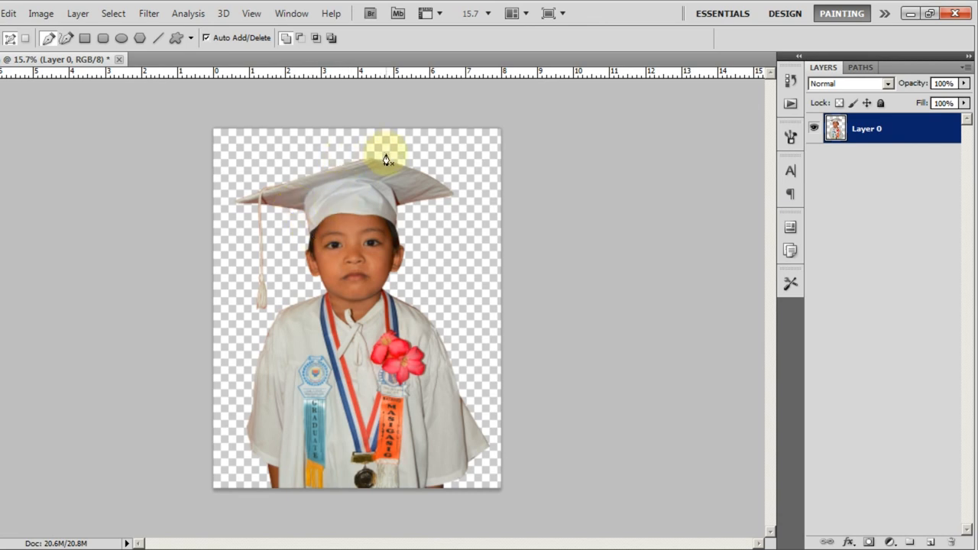
pyautogui.scroll(-2, 291, 163)
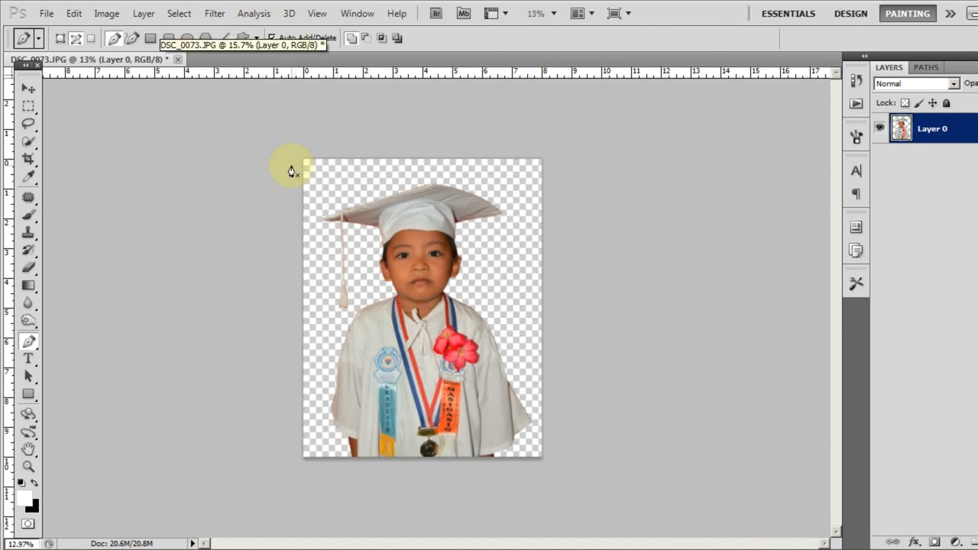